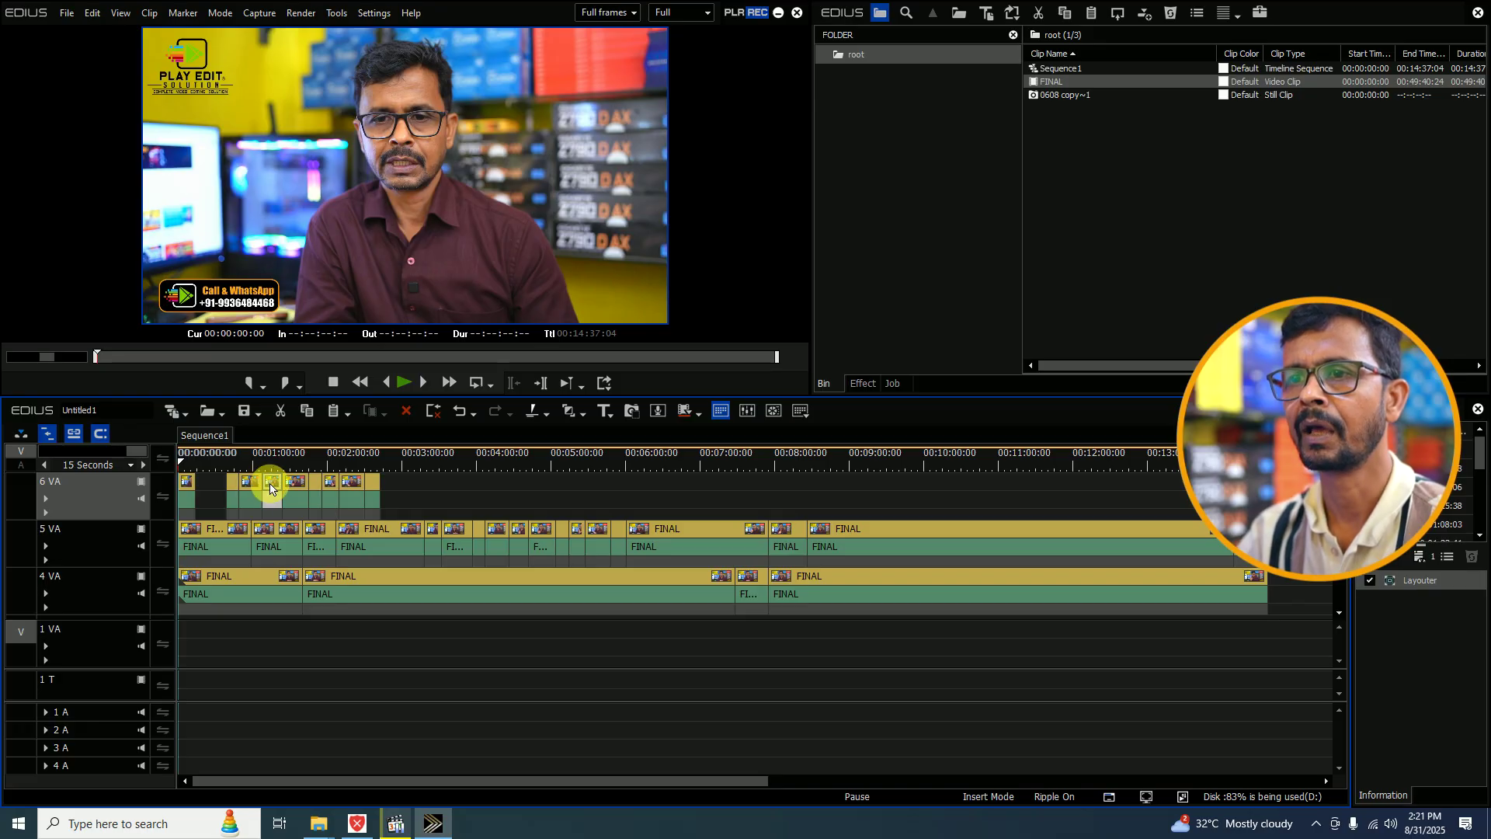
- Delete several short clips from track 6 VA with ripple mode on
key(Delete)
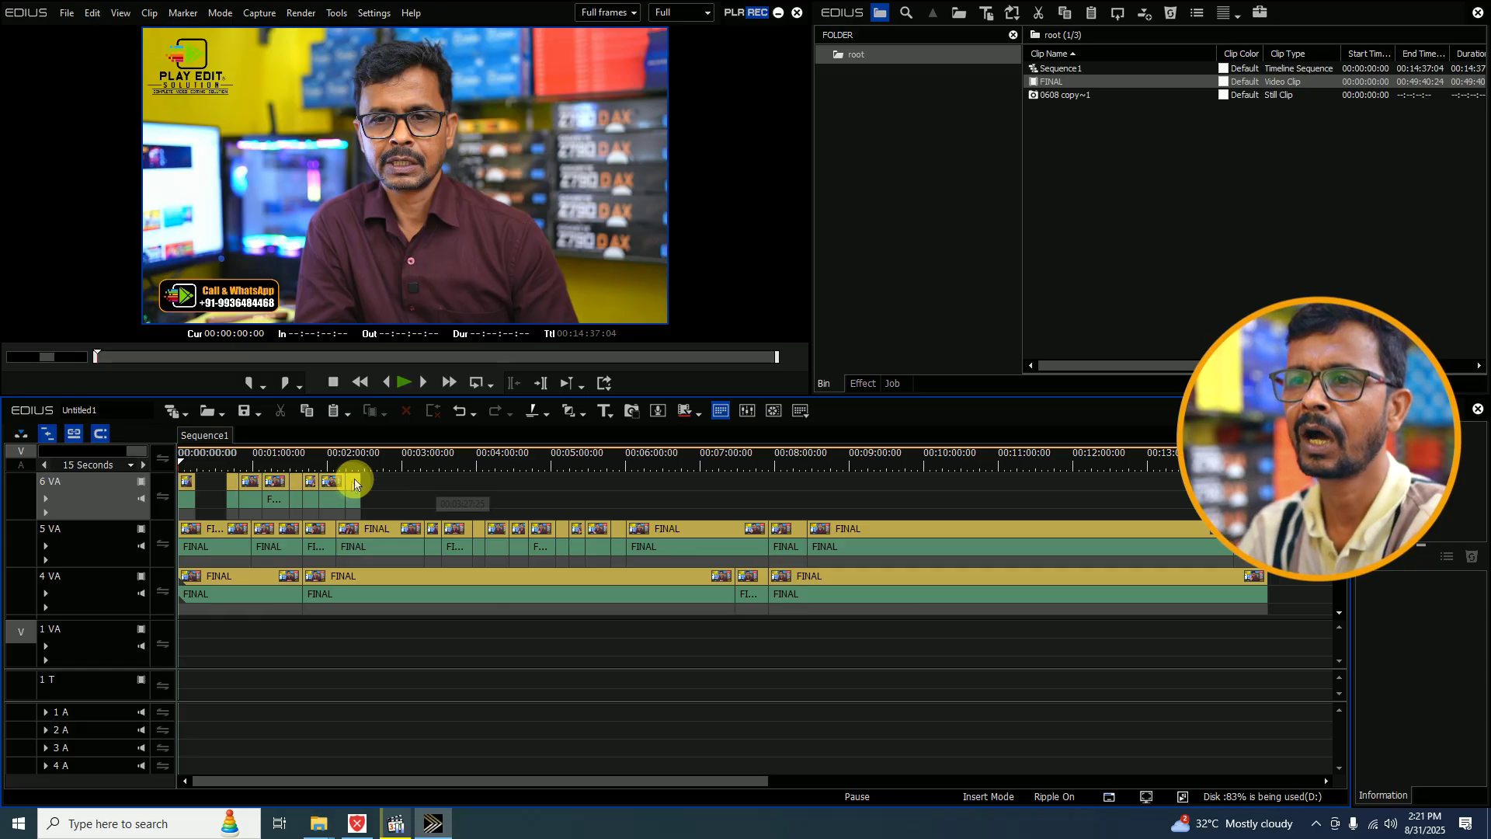
key(Delete)
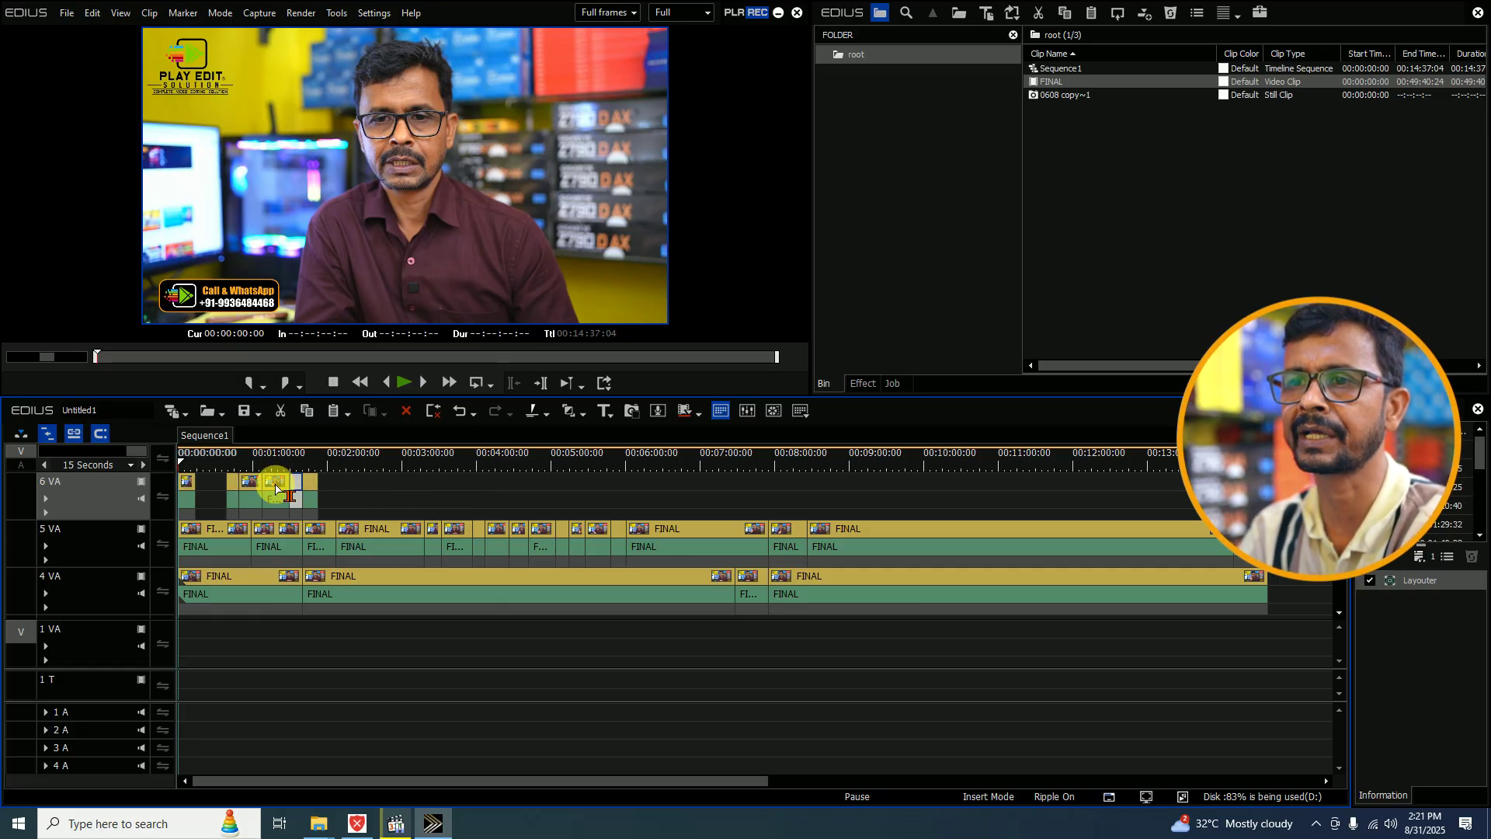
key(Delete)
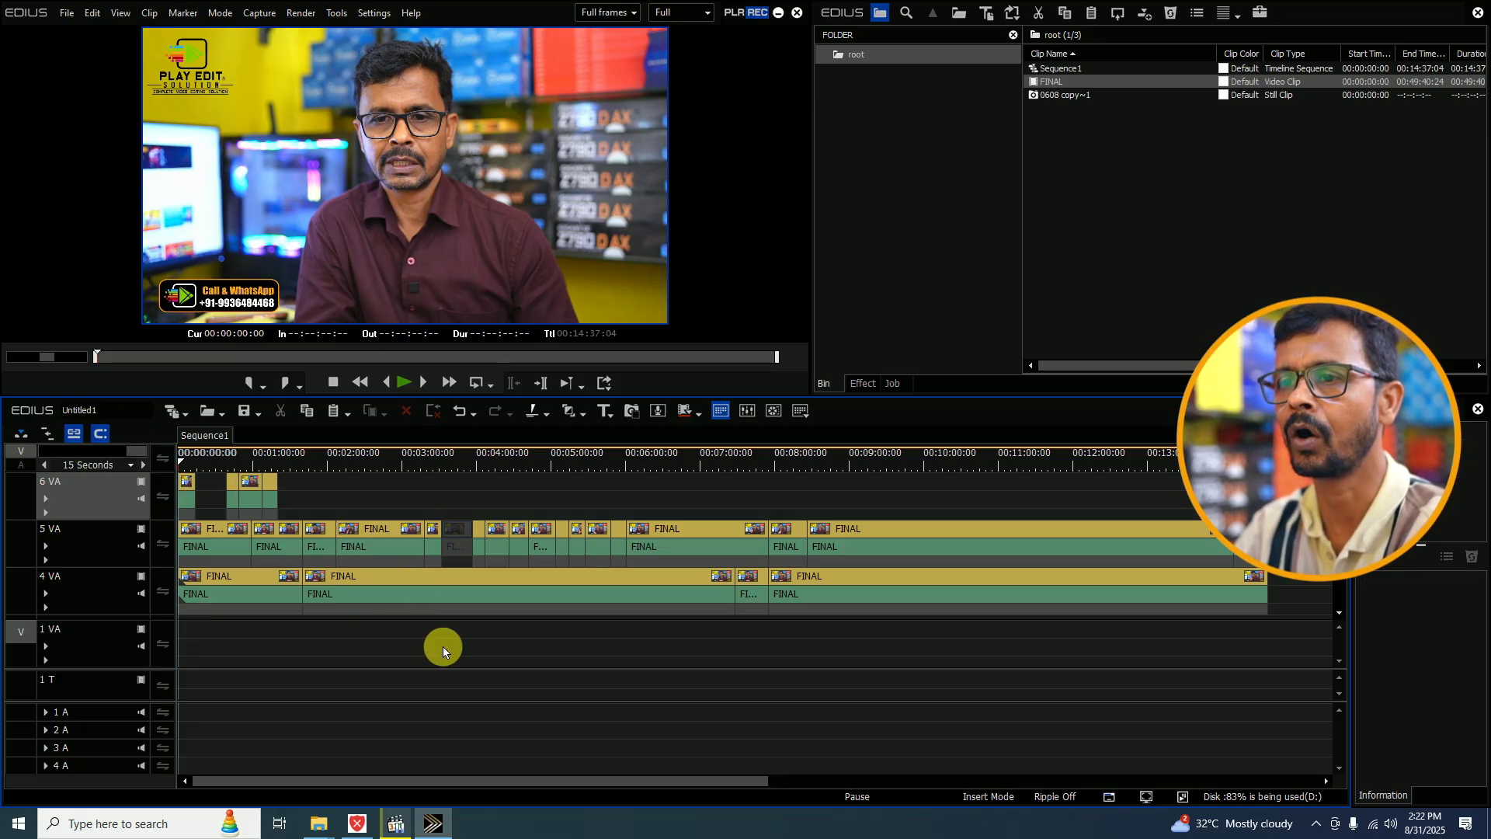
- Select all clips after the gap in track 5 VA and shift them together to close the gap
drag(1242, 500, 482, 566)
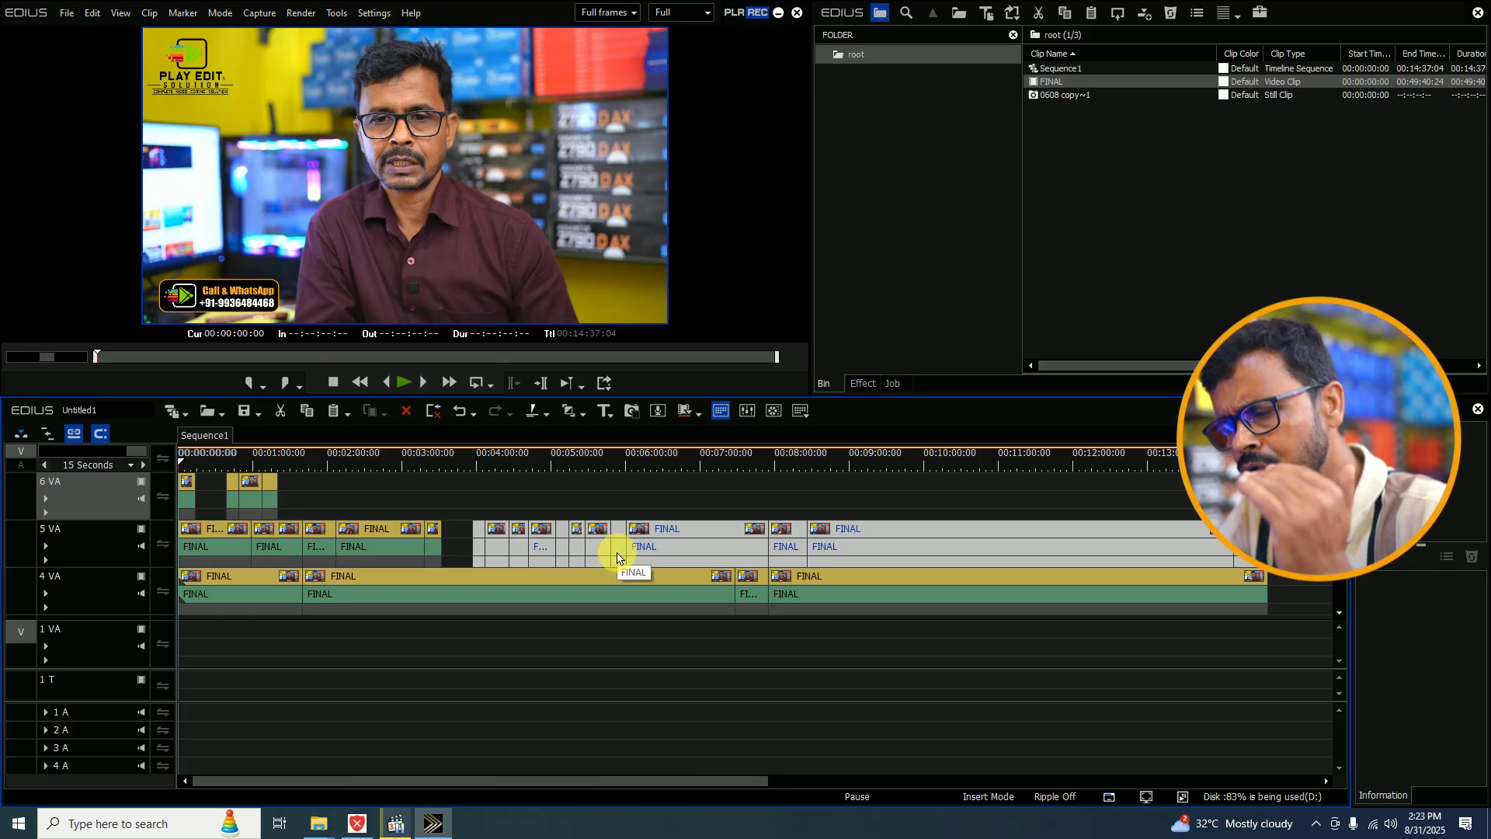
click(373, 545)
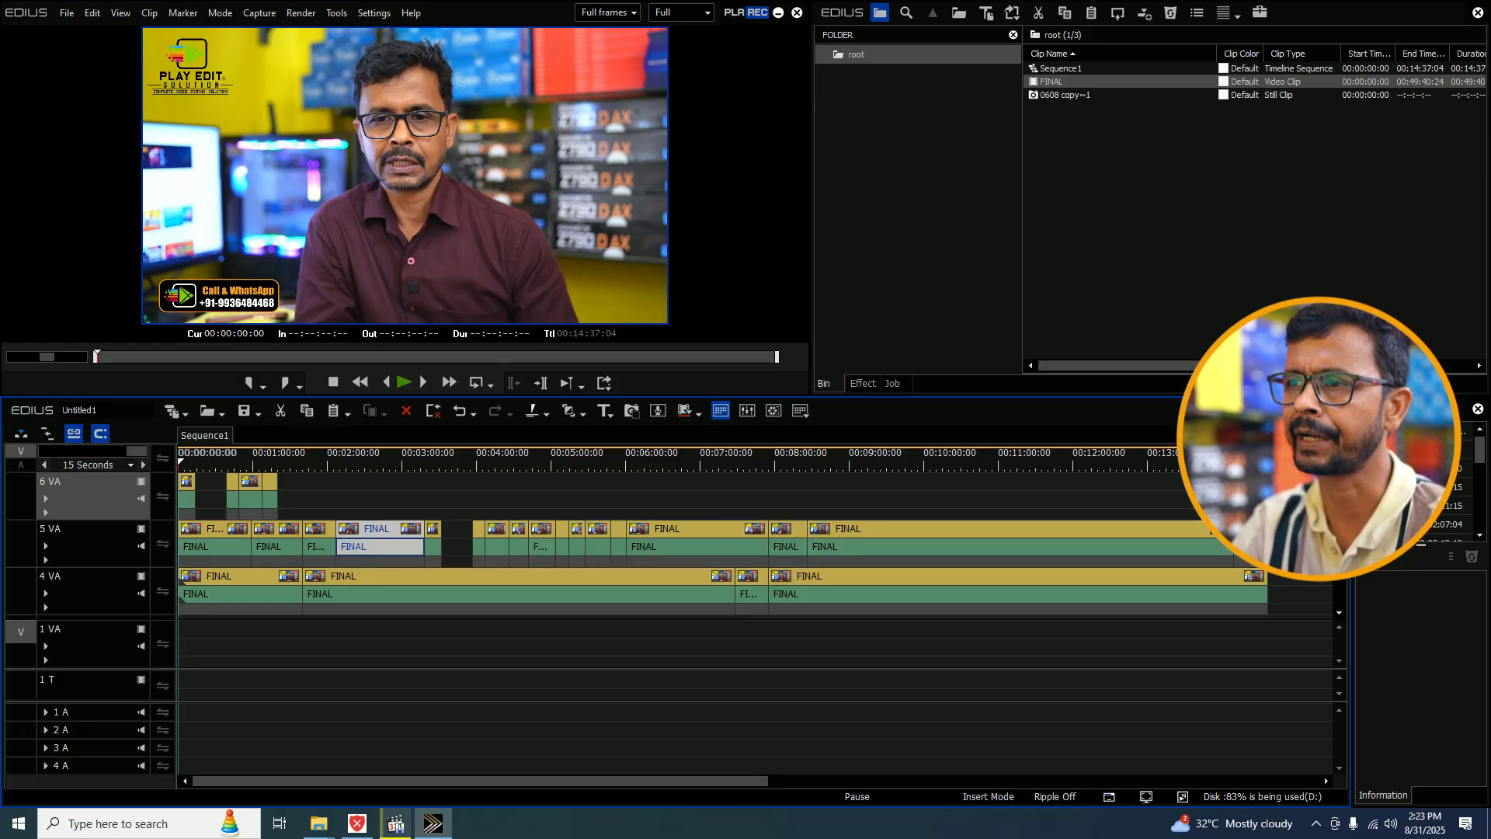
drag(1281, 504, 458, 552)
drag(664, 546, 637, 545)
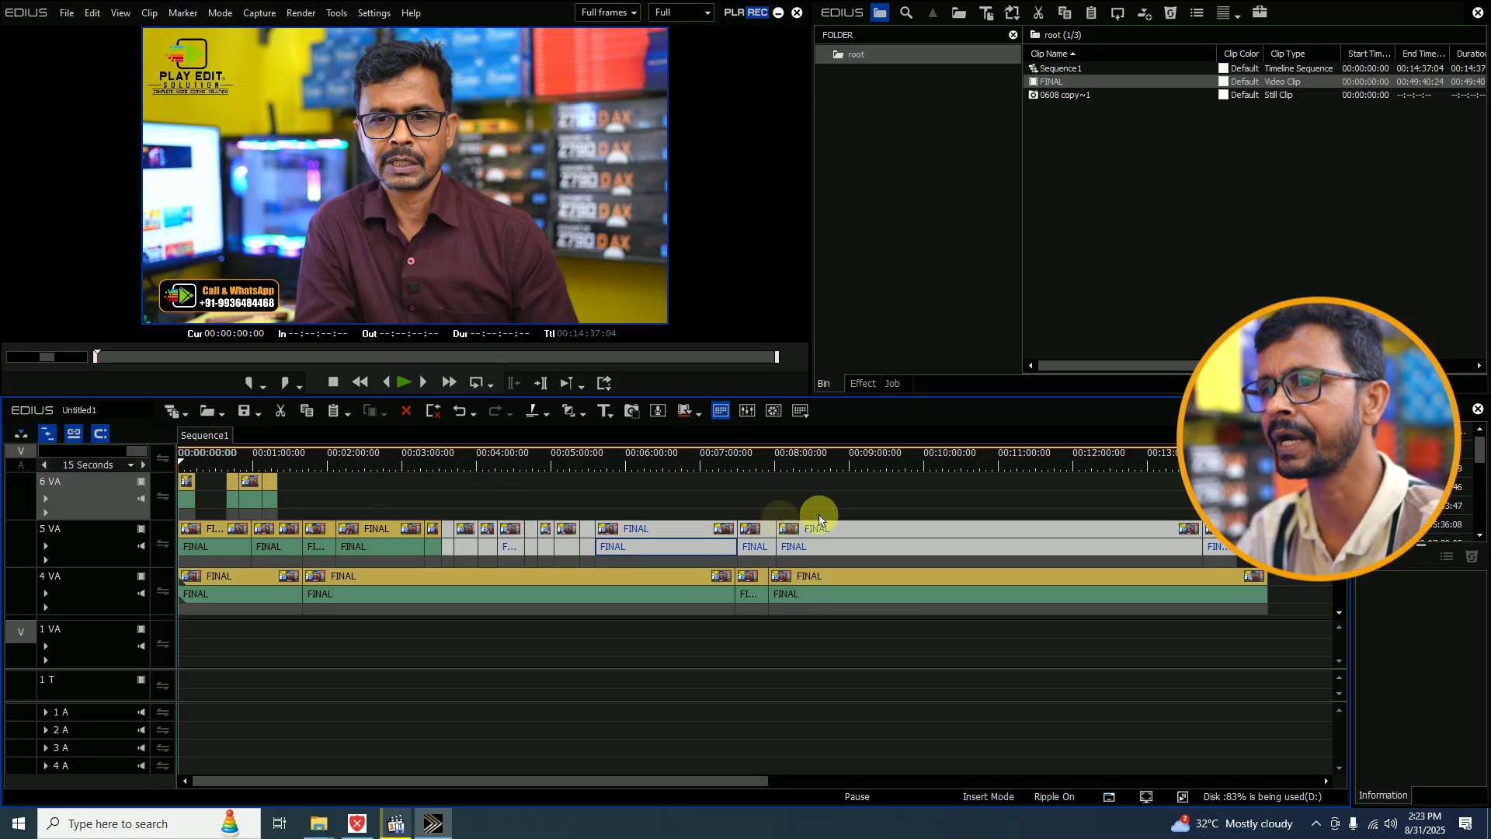
- Place the still 0608 copy~1 after the last clip, lengthen it, and insert it into track 5 VA at about 00:03:18 in Insert Mode
click(1064, 256)
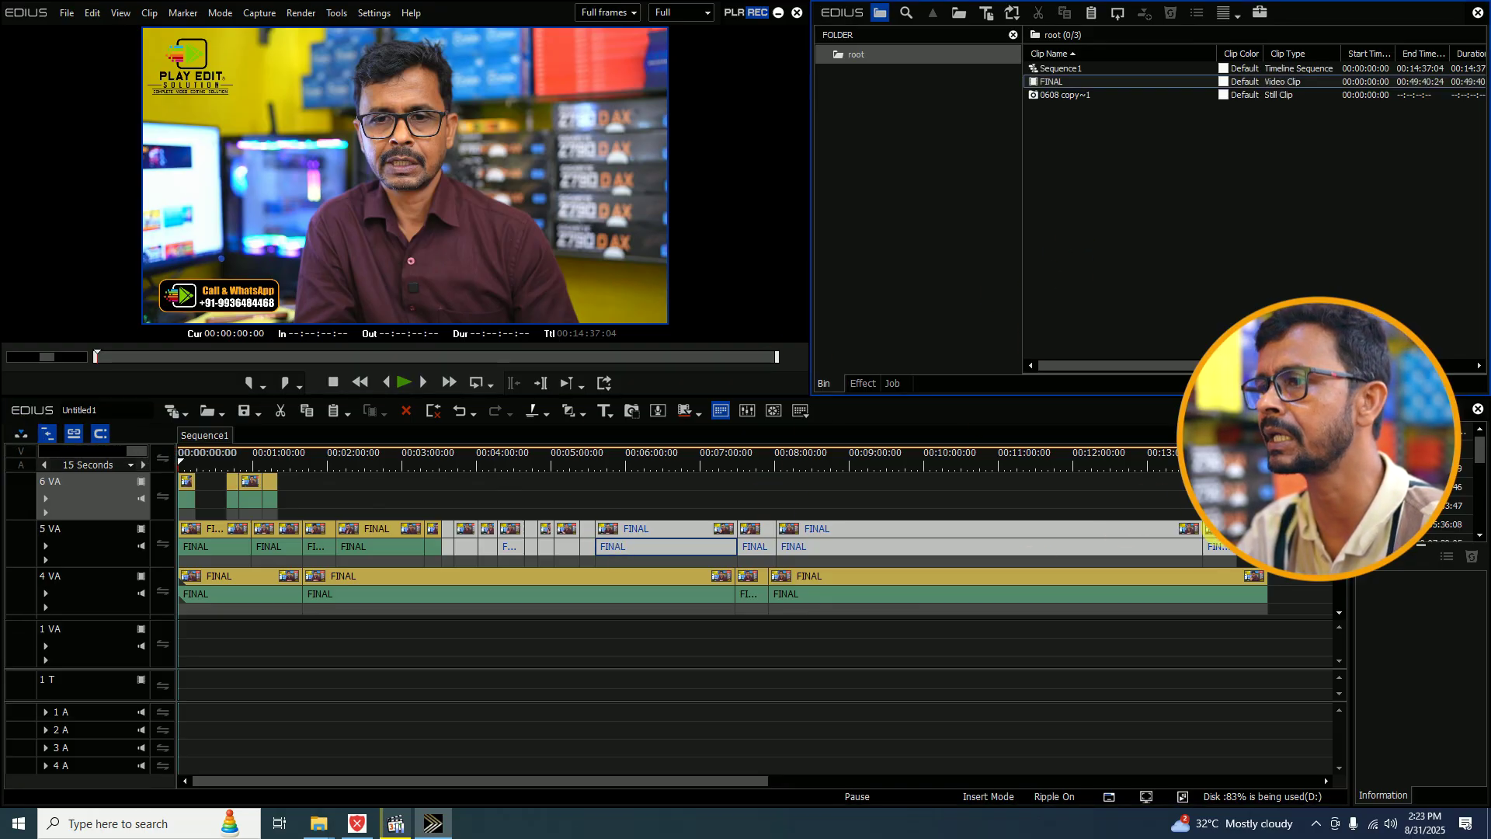
click(1230, 529)
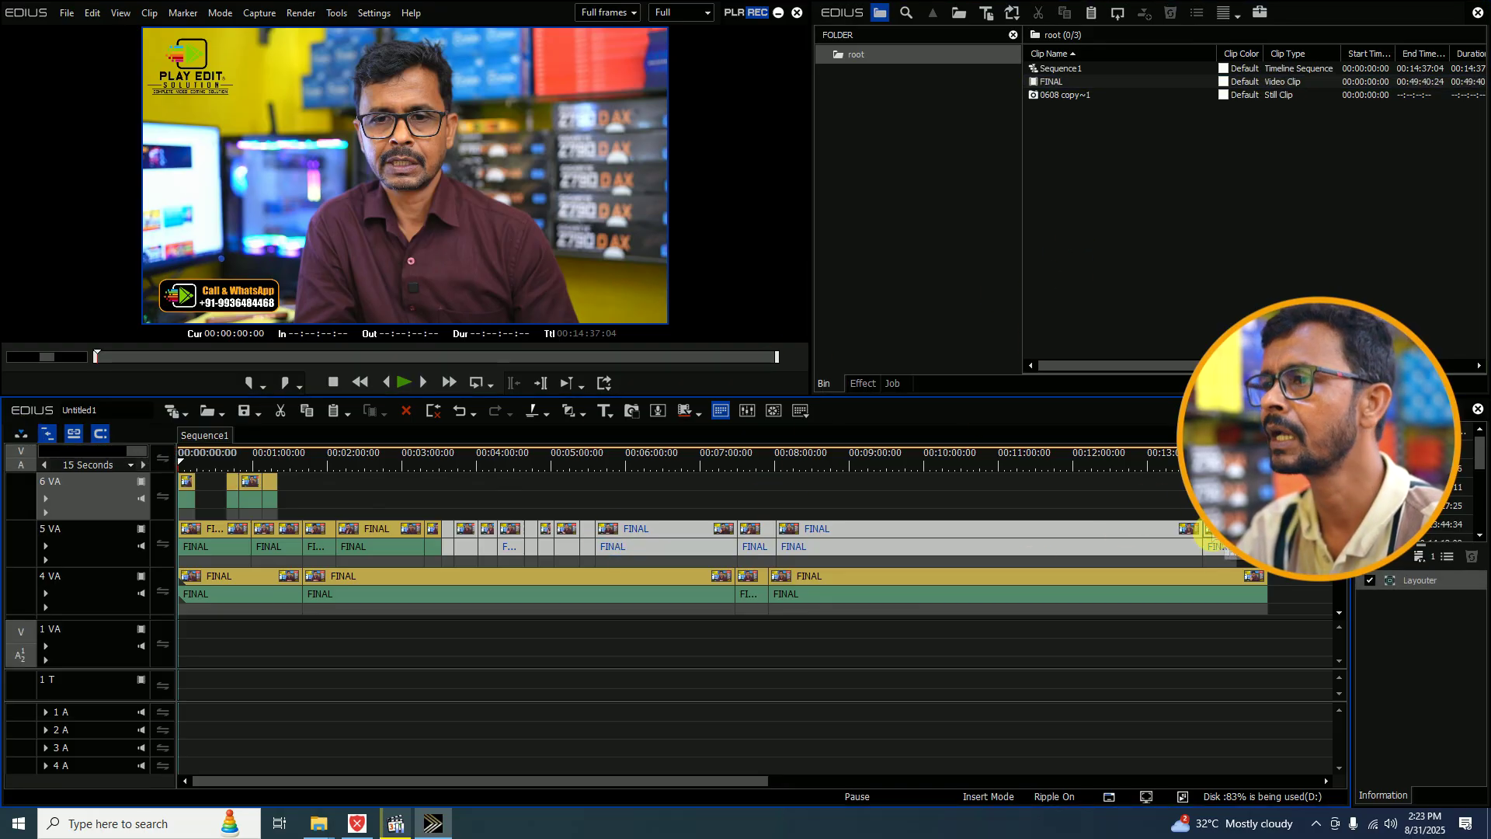
click(1053, 94)
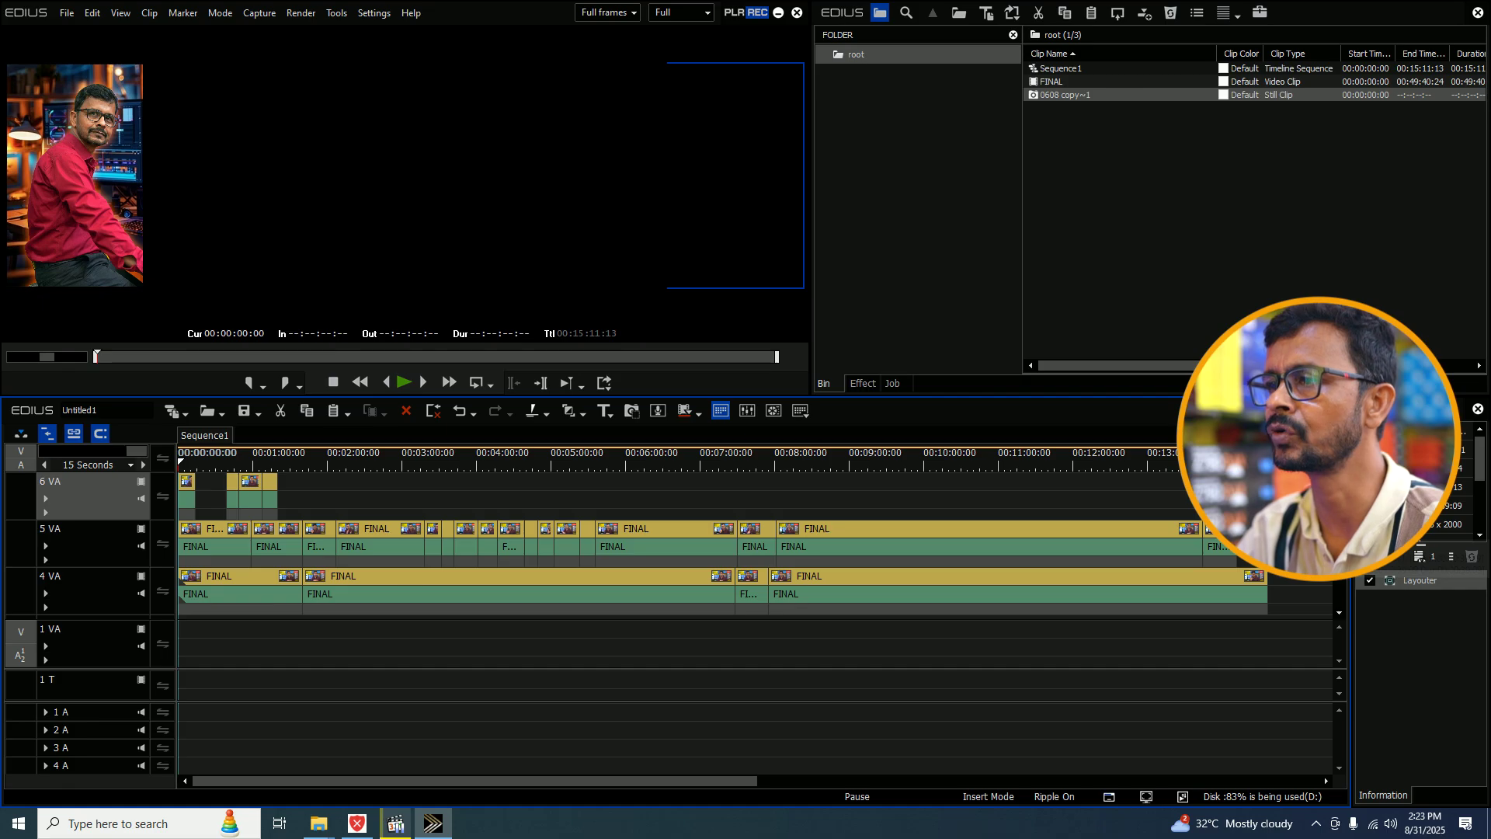
click(1288, 459)
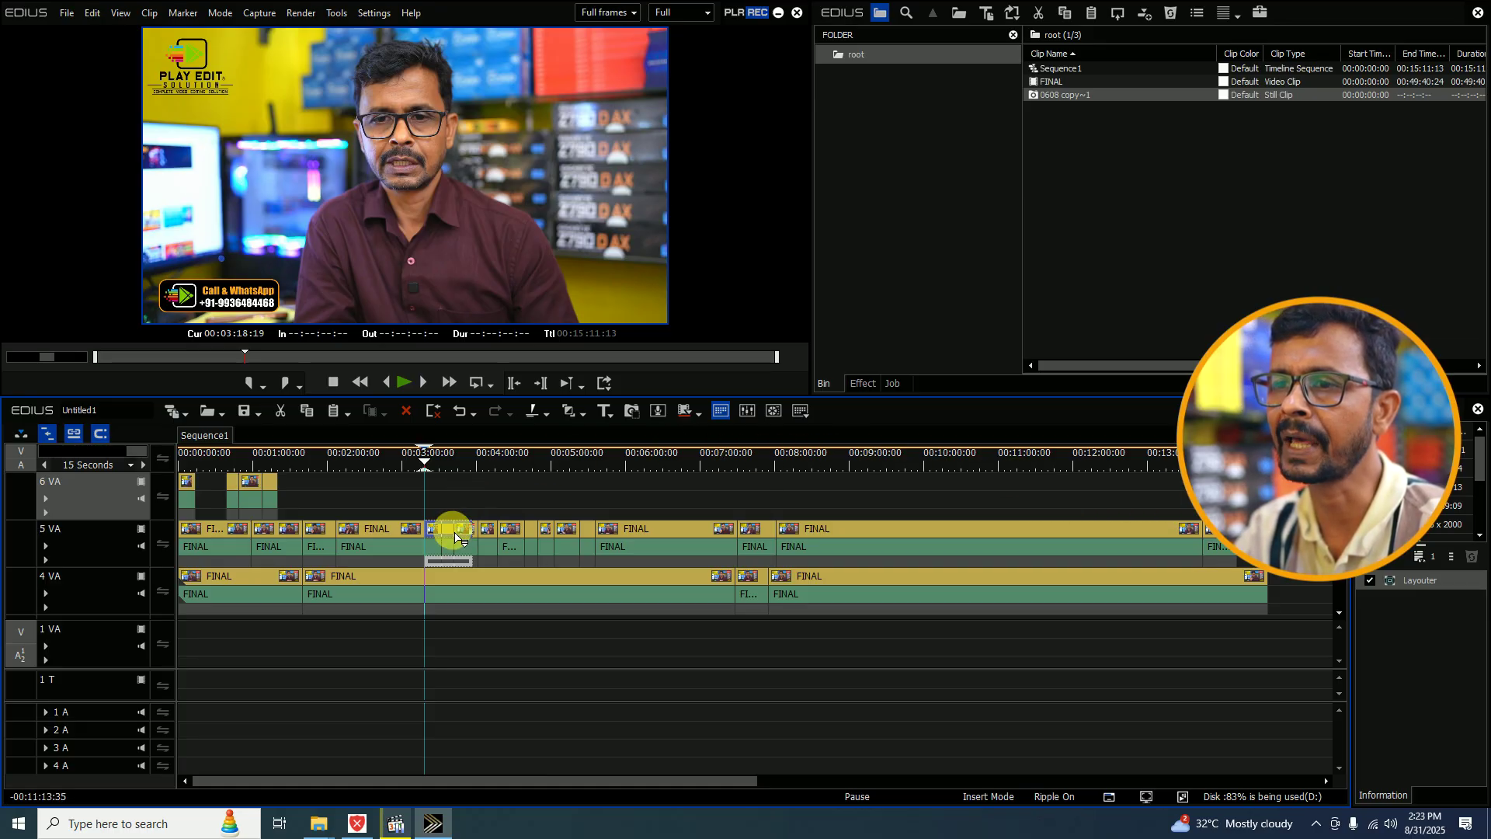
drag(455, 536, 454, 531)
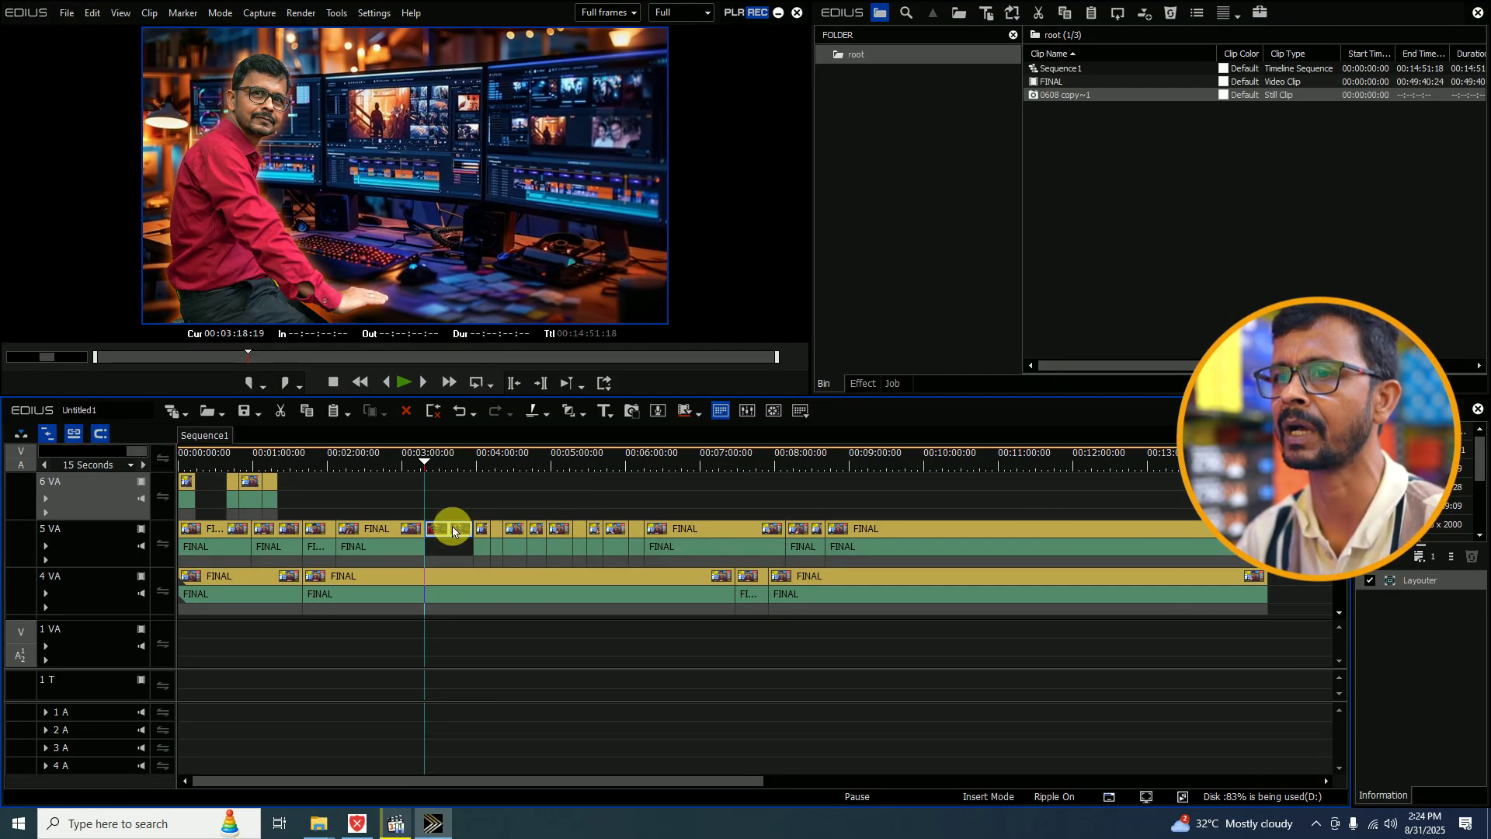
- Insert another 0608 copy~1 still from the bin into track 5 VA directly after the first still
click(483, 503)
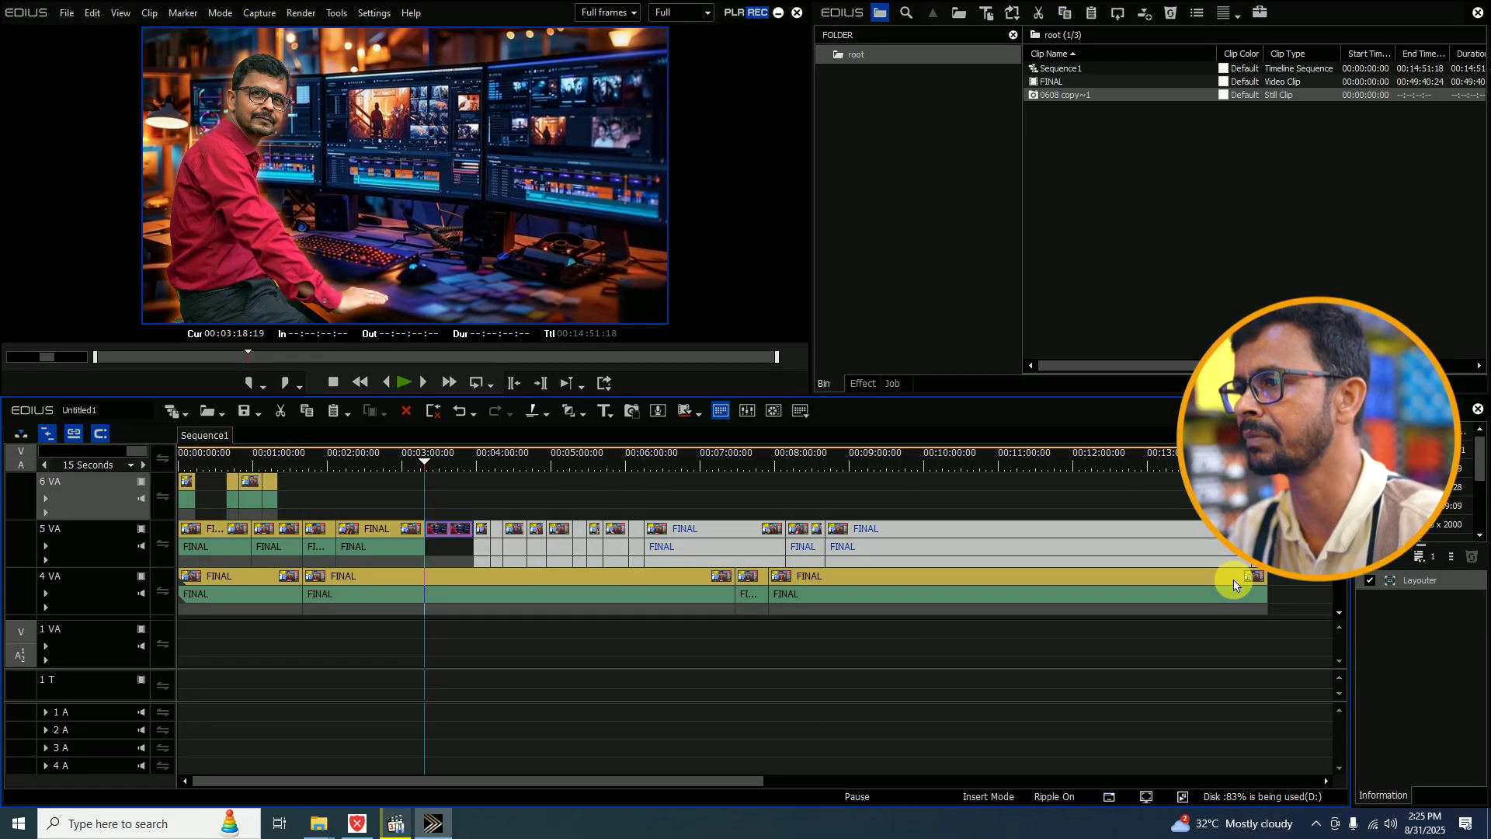
click(1224, 586)
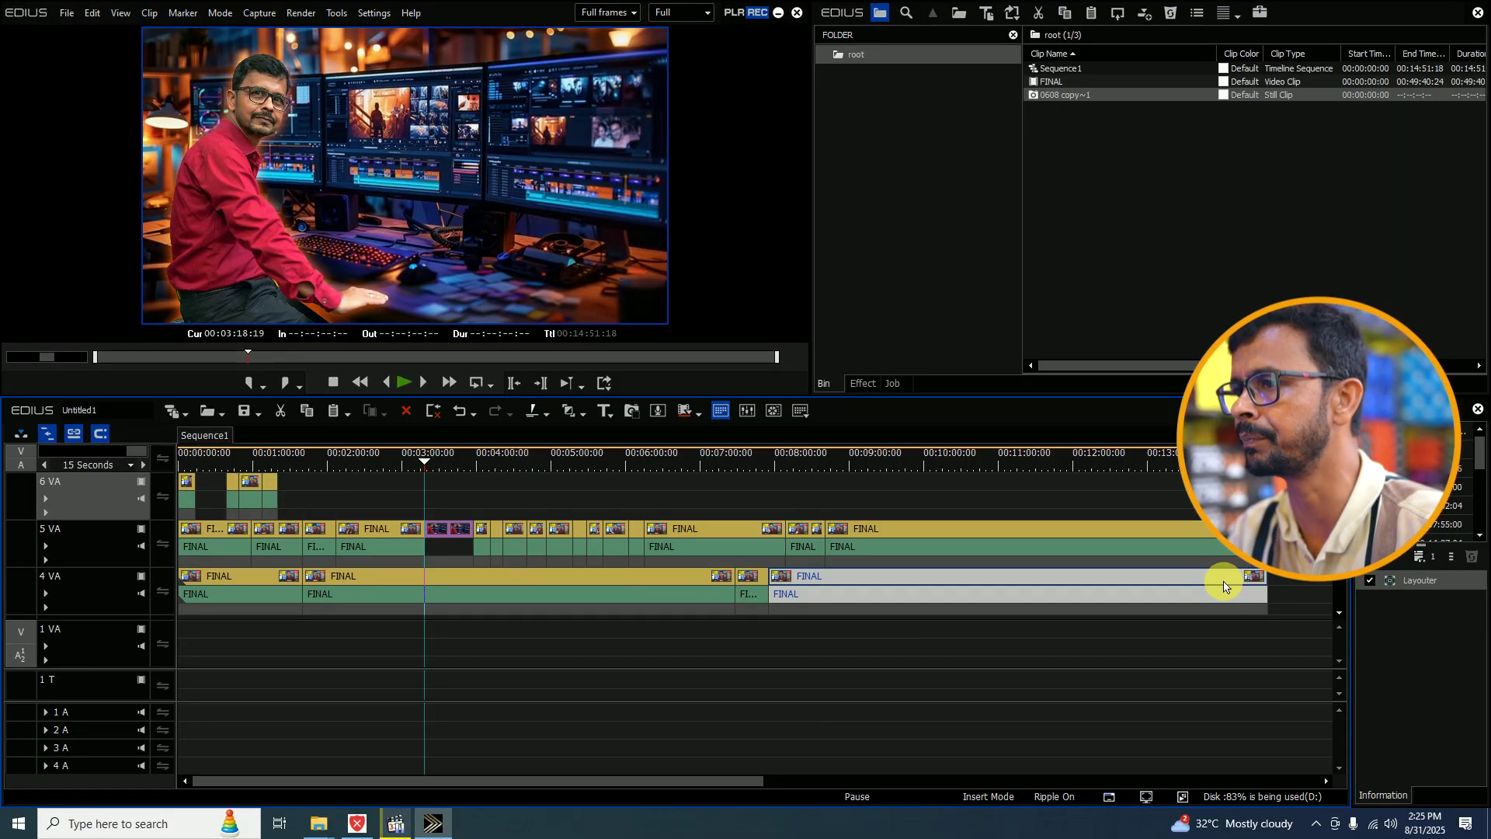
drag(1073, 92, 474, 536)
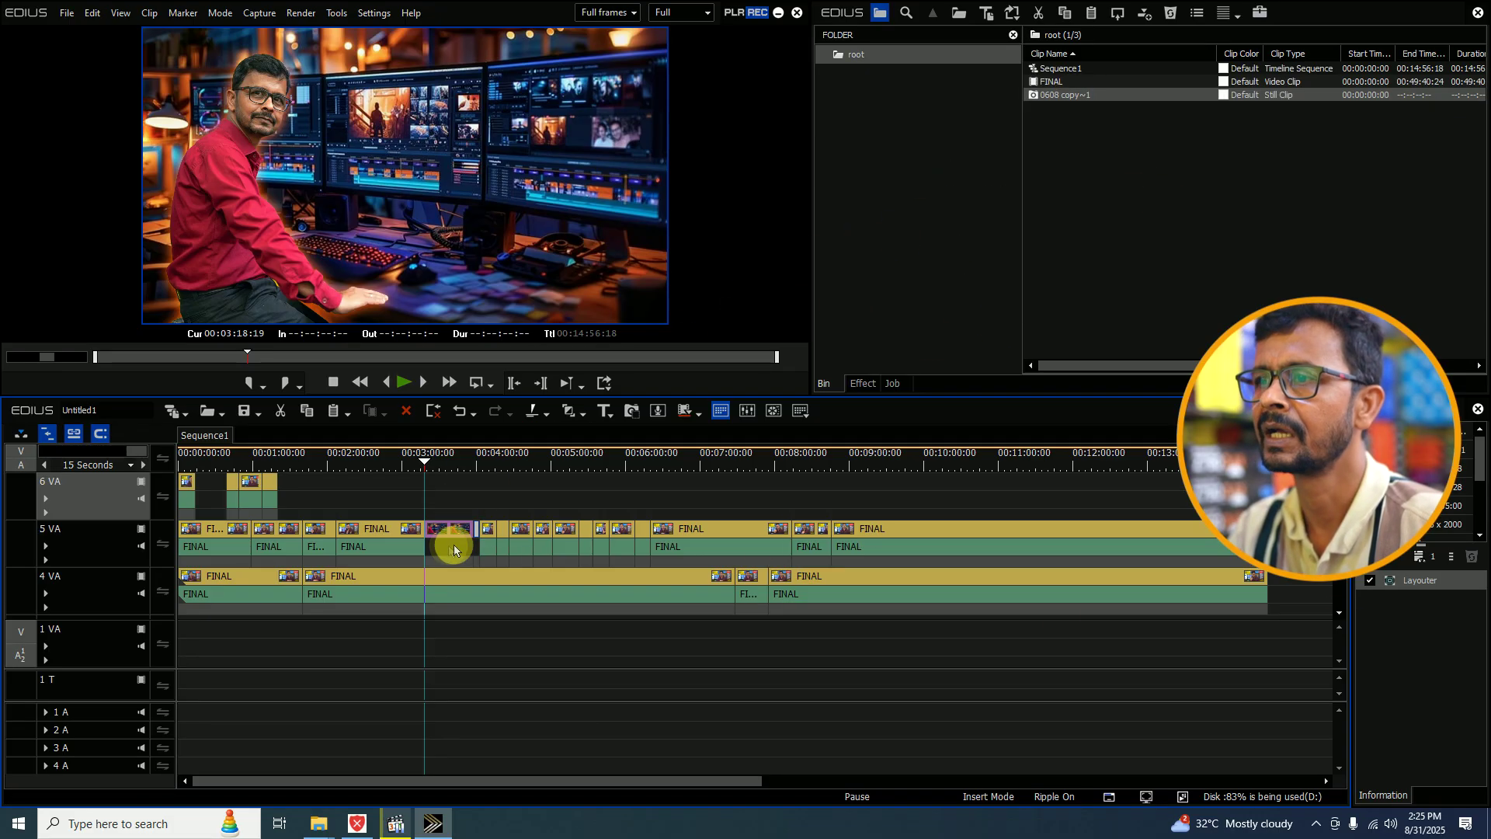
- Place 0608 copy~1 on track 6 VA, extend it from about 00:10:10 to 00:11:50, and insert it before the stills in track 5 VA
drag(1077, 97, 944, 485)
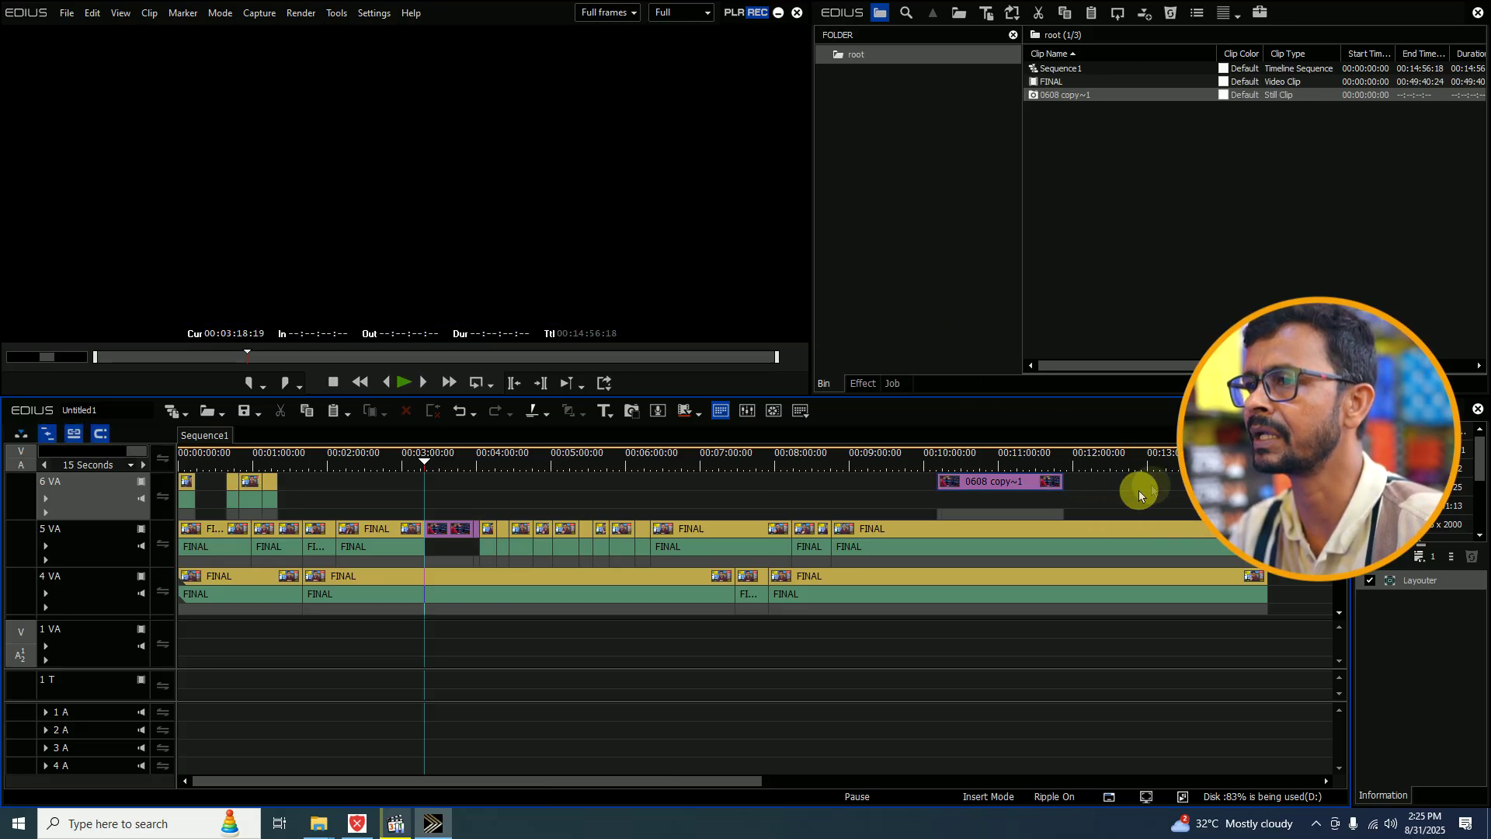
drag(1040, 486, 501, 535)
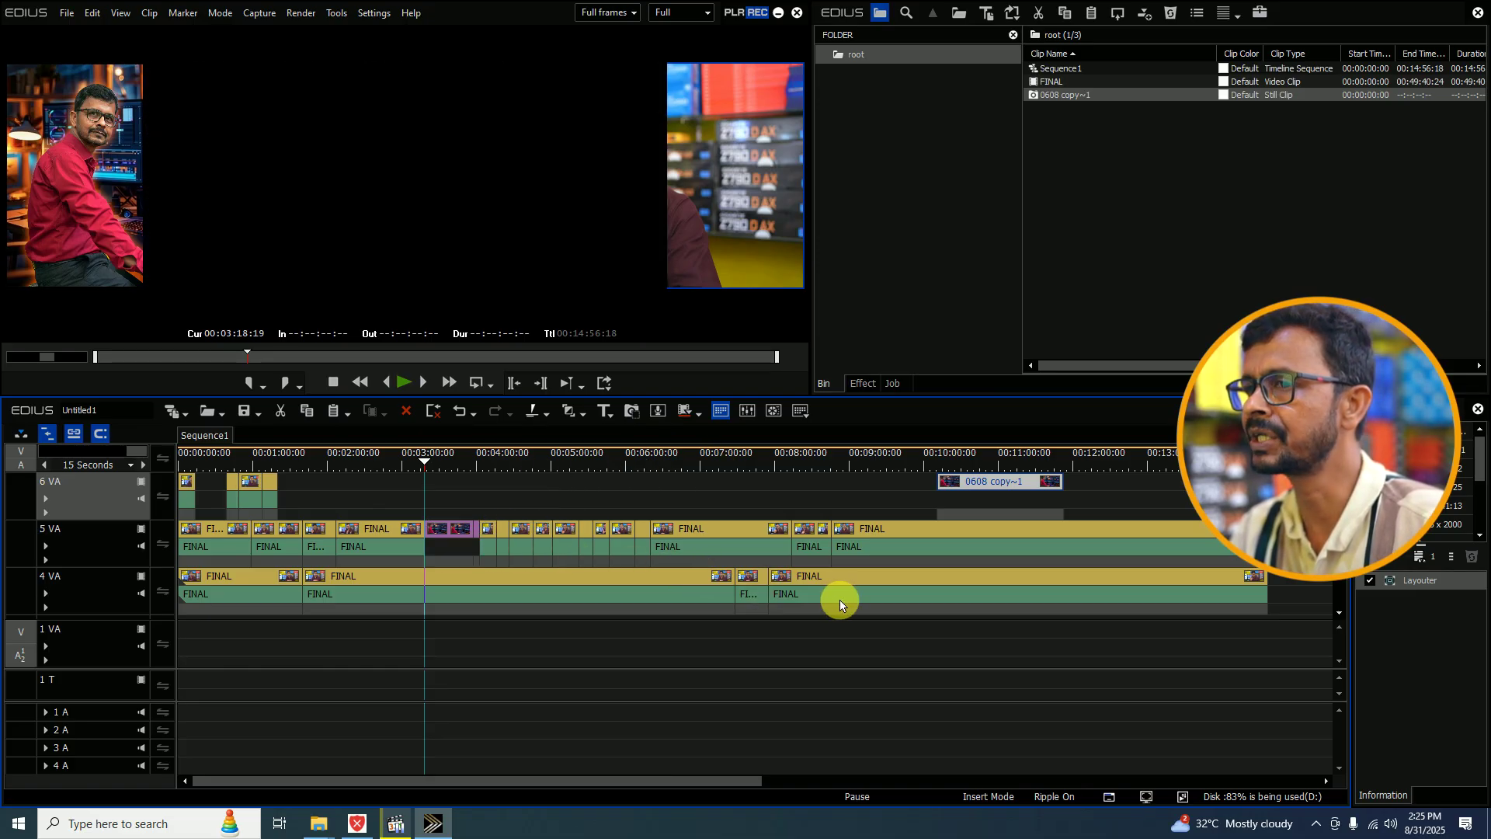
click(860, 589)
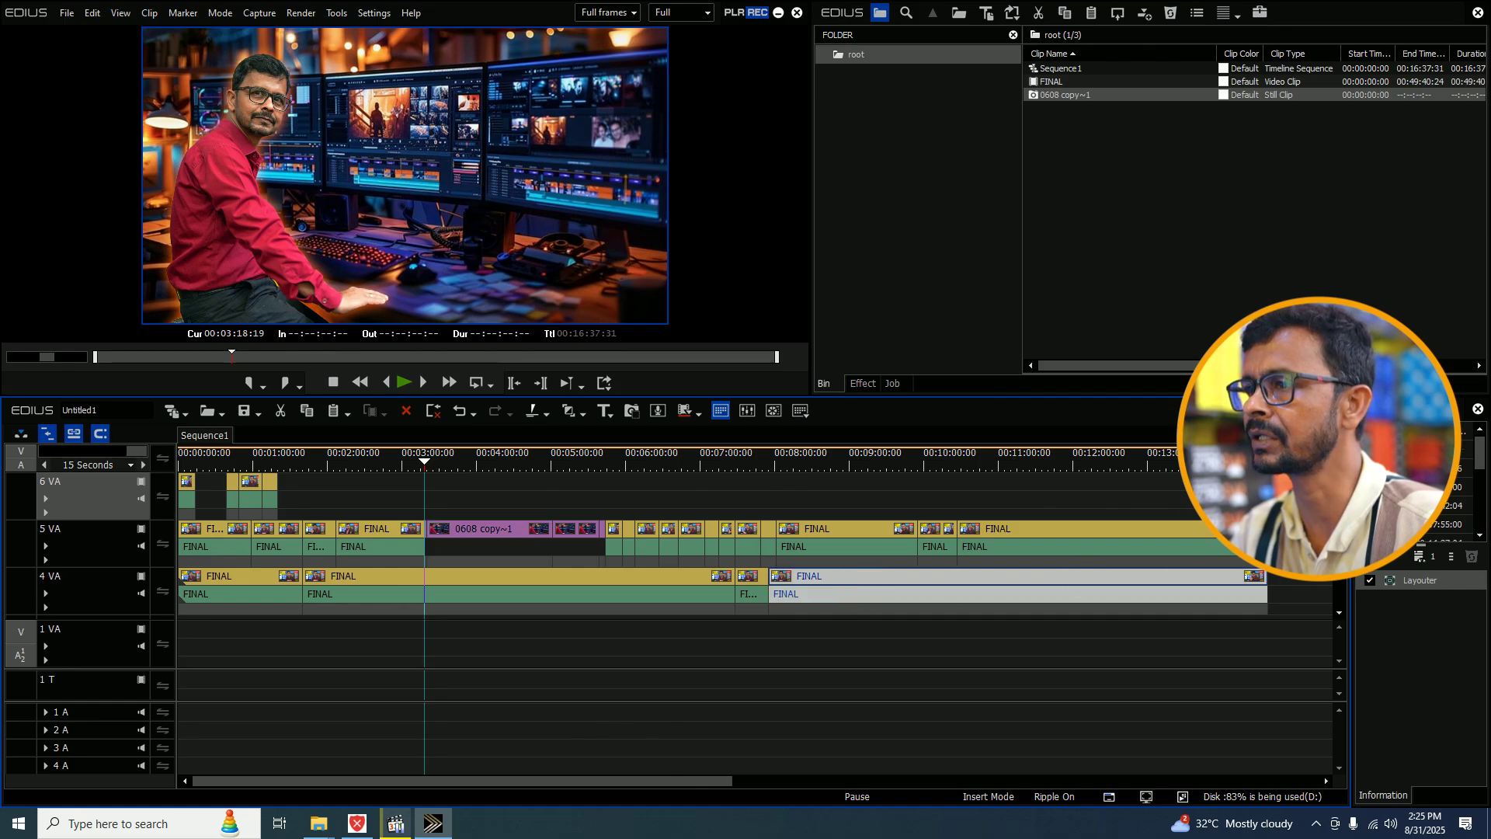
- Switch to Overwrite Mode and place 0608 copy~1 from the bin over the start of the long still in track 5 VA
click(1320, 548)
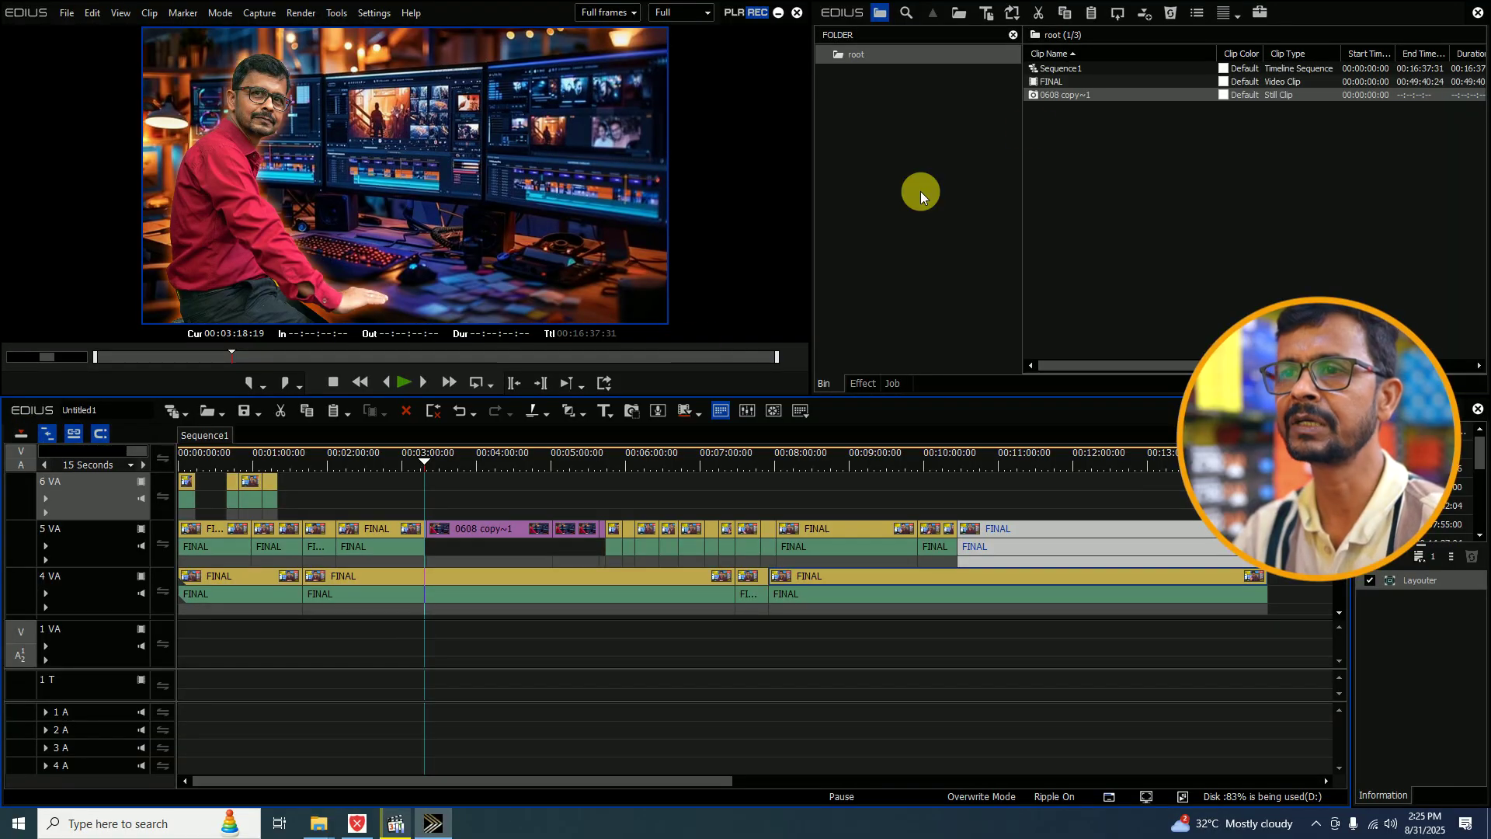
click(1108, 113)
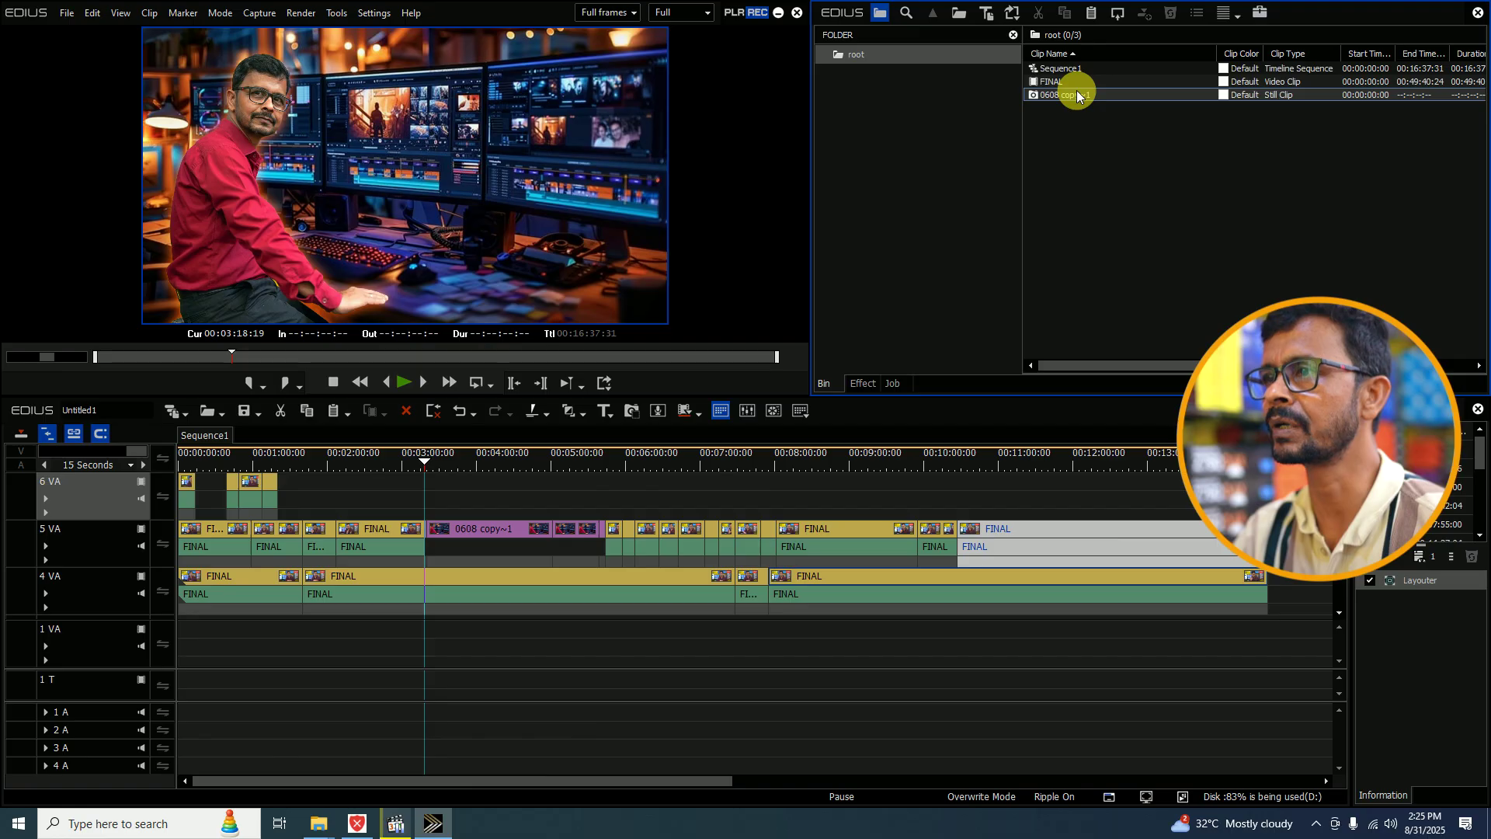
mouse_move(1077, 96)
mouse_down()
mouse_move(916, 323)
mouse_move(447, 516)
mouse_move(451, 536)
mouse_up()
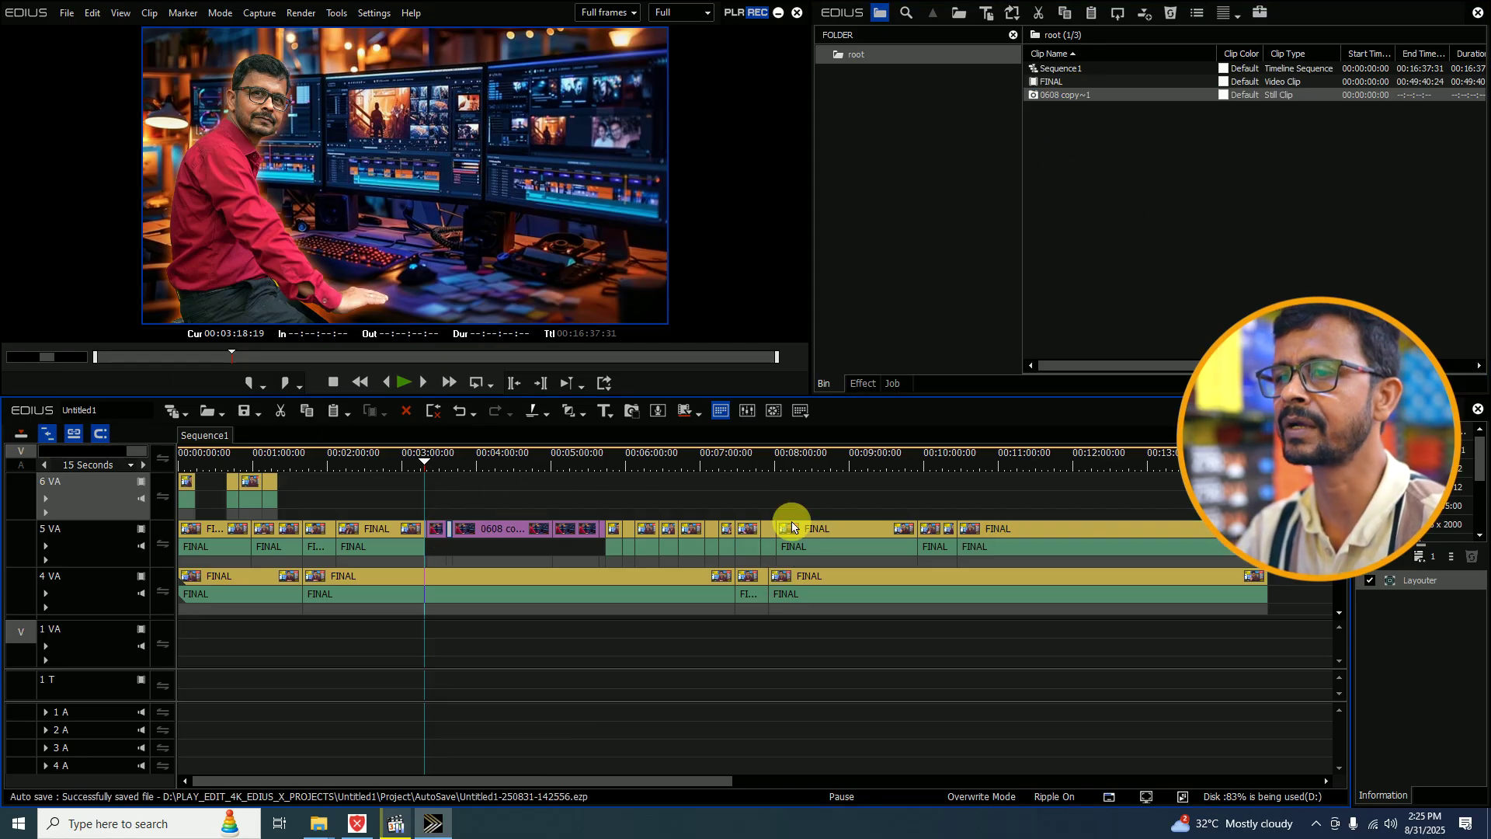
- Select the 0608 copy~1 stills after about 00:03:18 in track 5 VA and delete them
drag(594, 494, 487, 553)
drag(528, 484, 427, 543)
key(Delete)
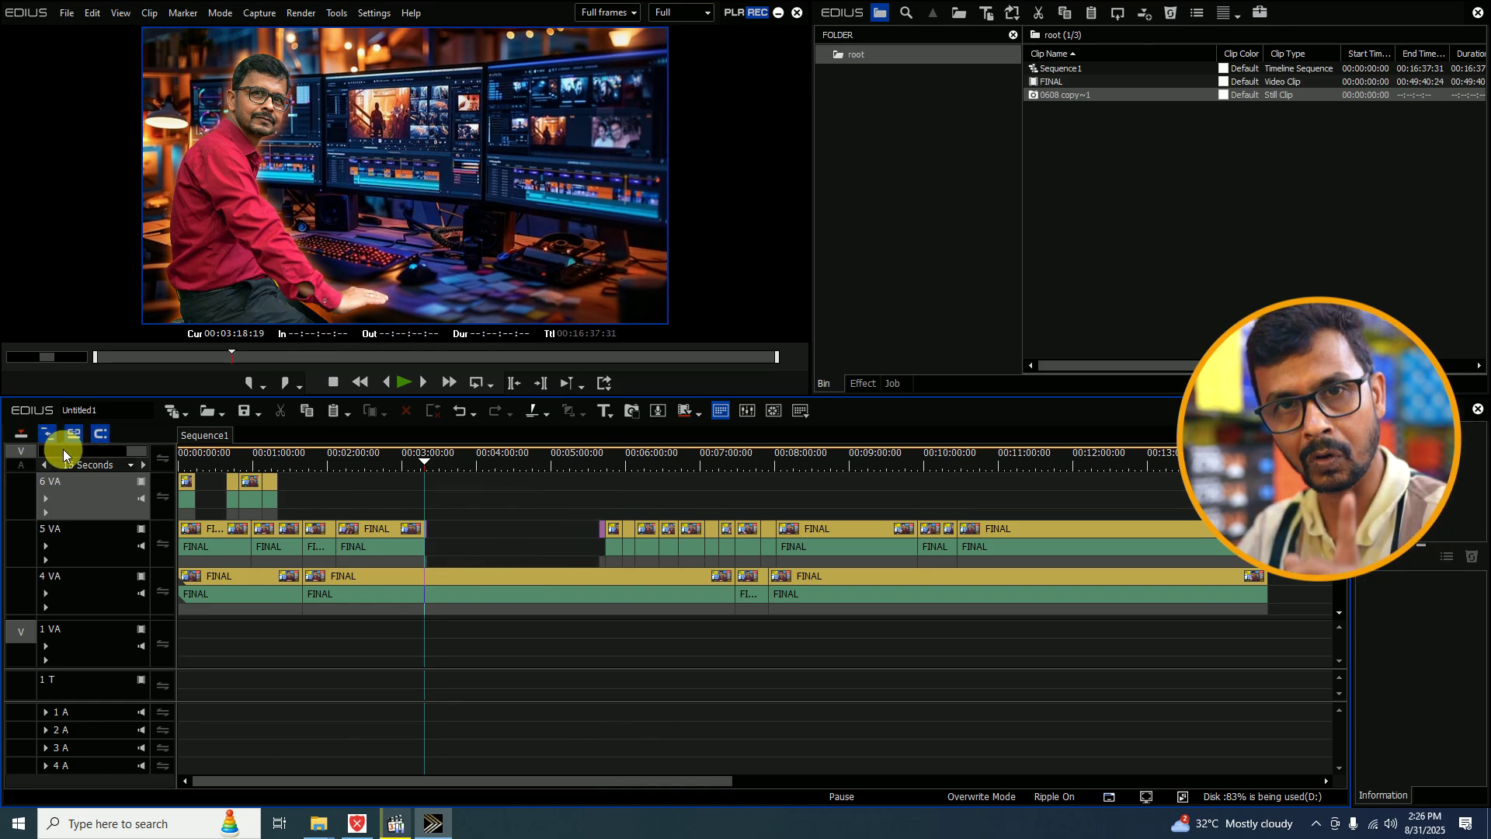
- Place 0608 copy~1 at the start of the gap in track 5 VA and extend its end to 00:04:30:32
drag(1083, 95, 523, 530)
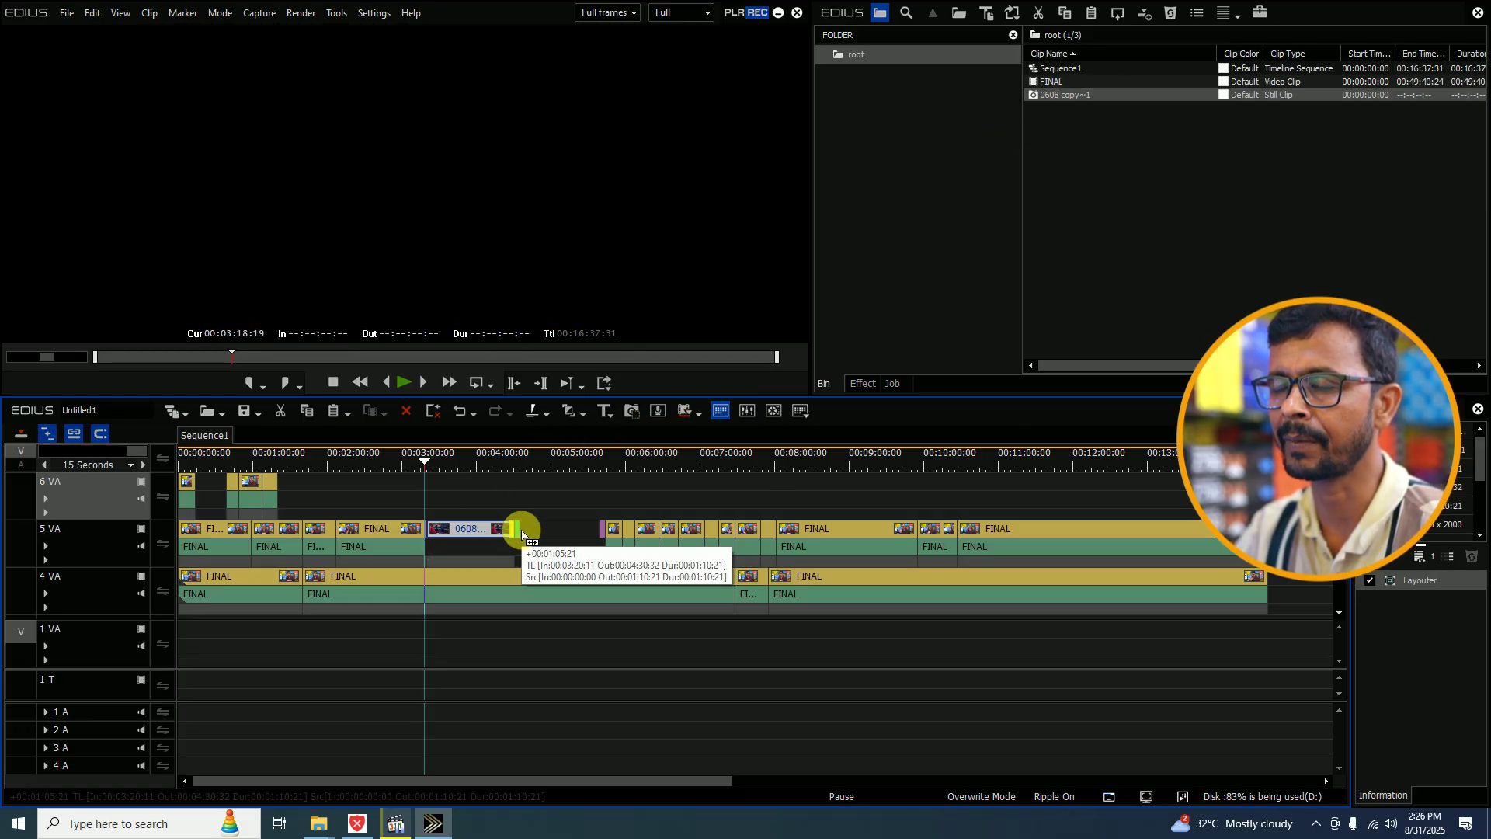
click(488, 532)
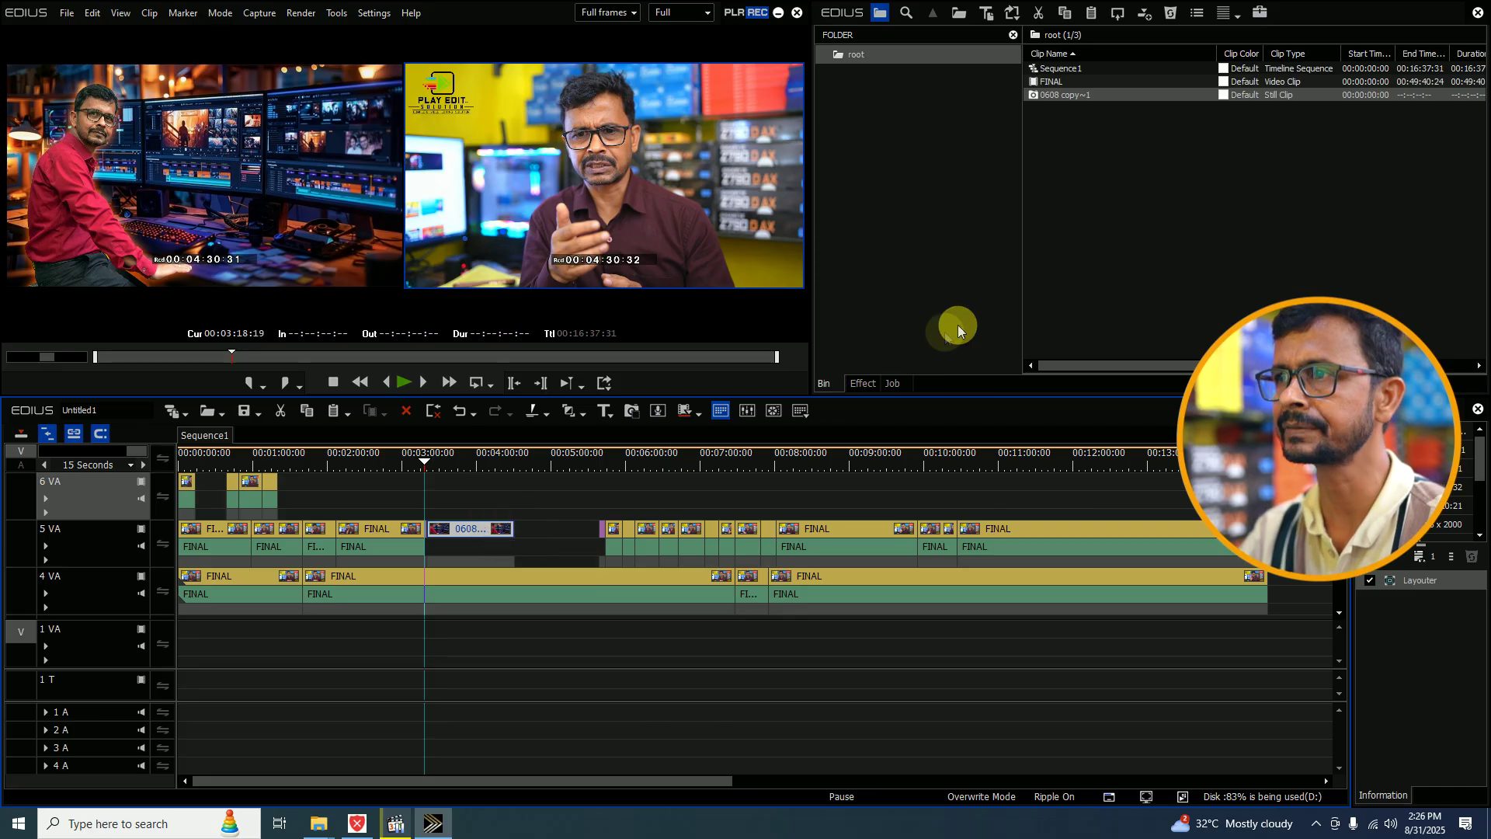
click(857, 528)
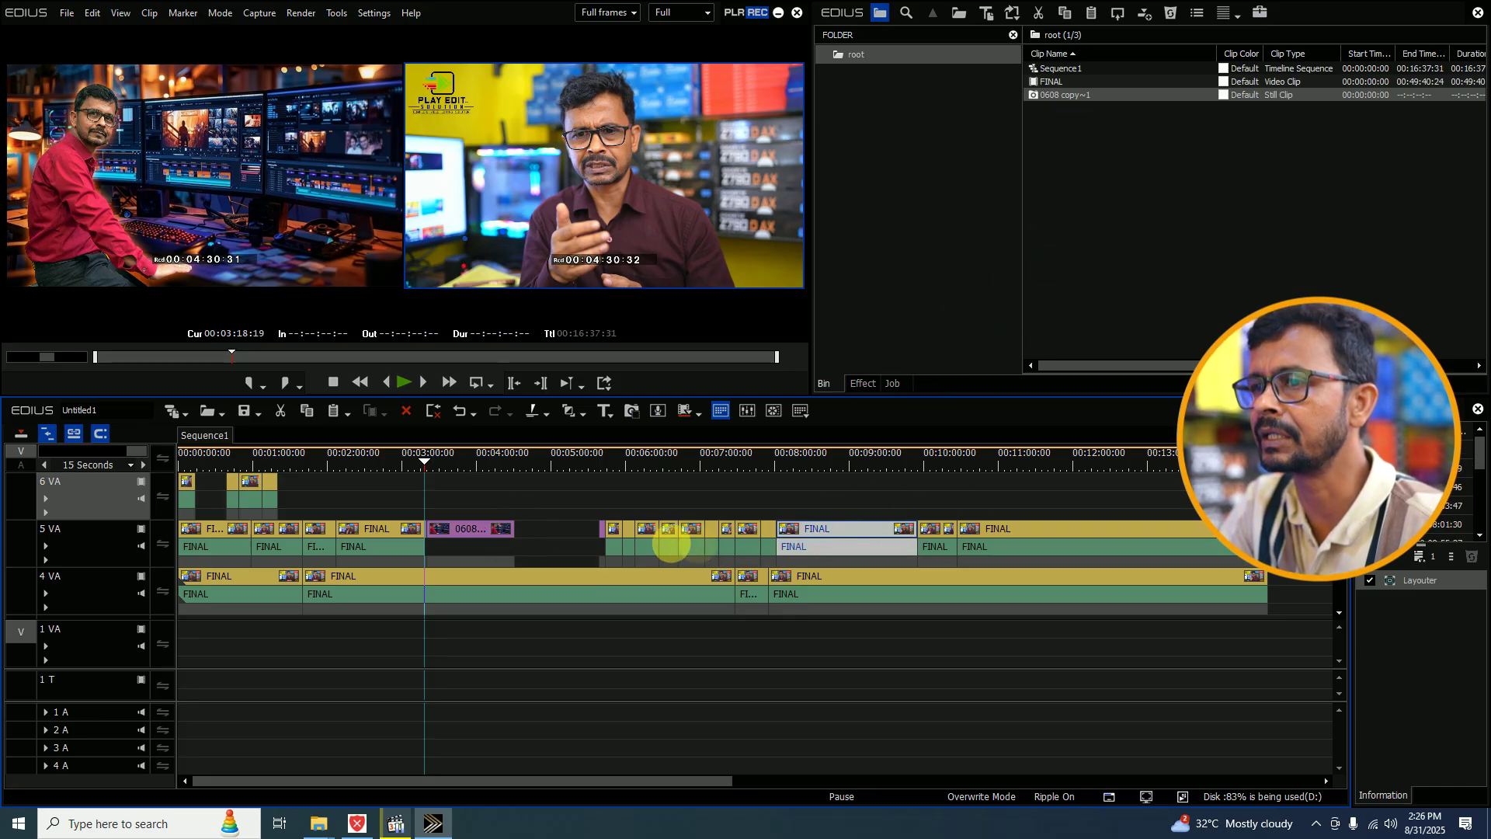
- Extend the start of the FINAL clip after the gap in track 5 VA back to the end of the still at 00:04:30:32
click(602, 537)
click(609, 539)
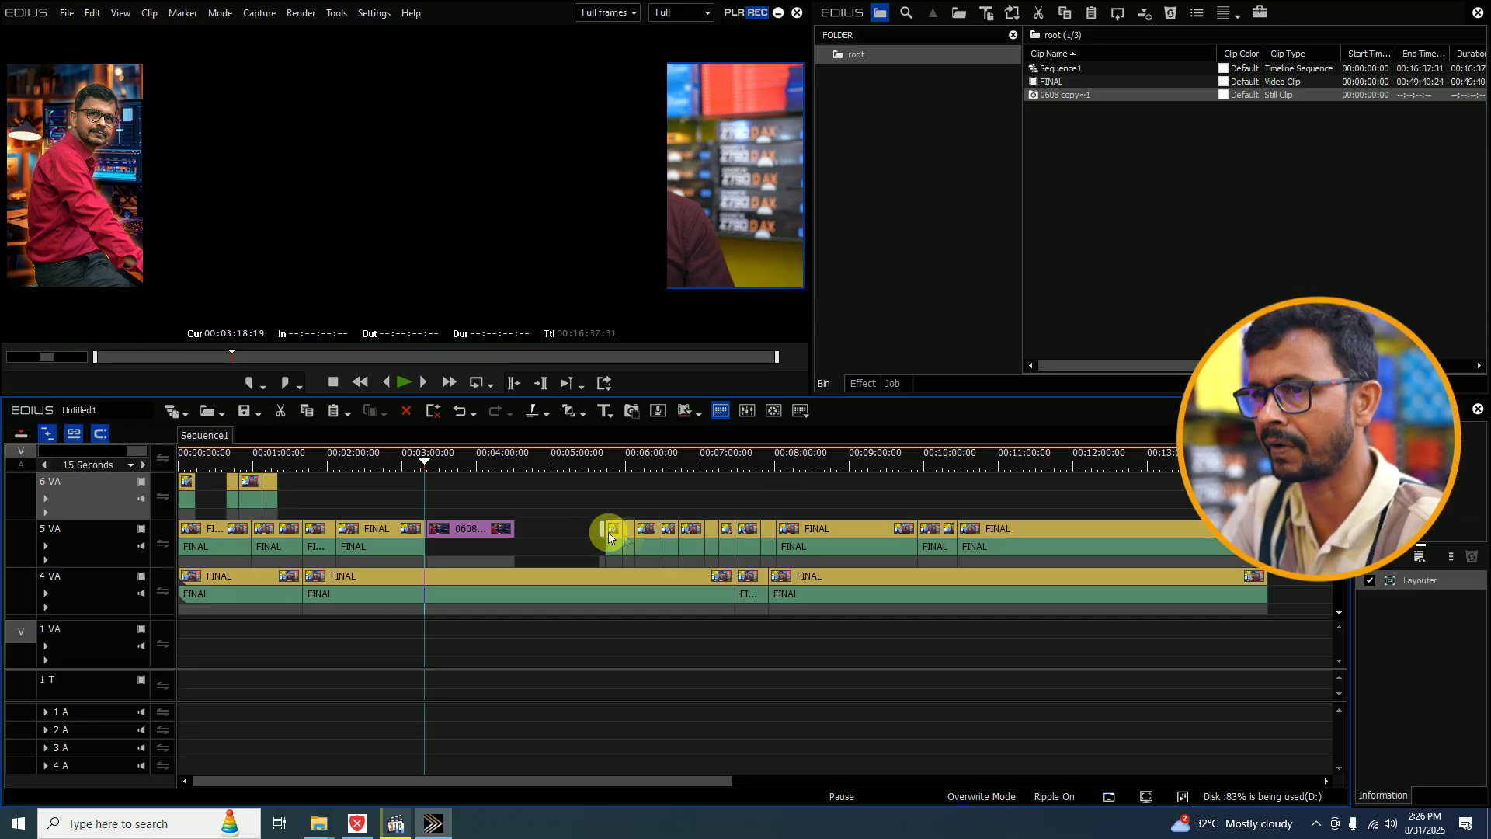
drag(605, 529, 517, 528)
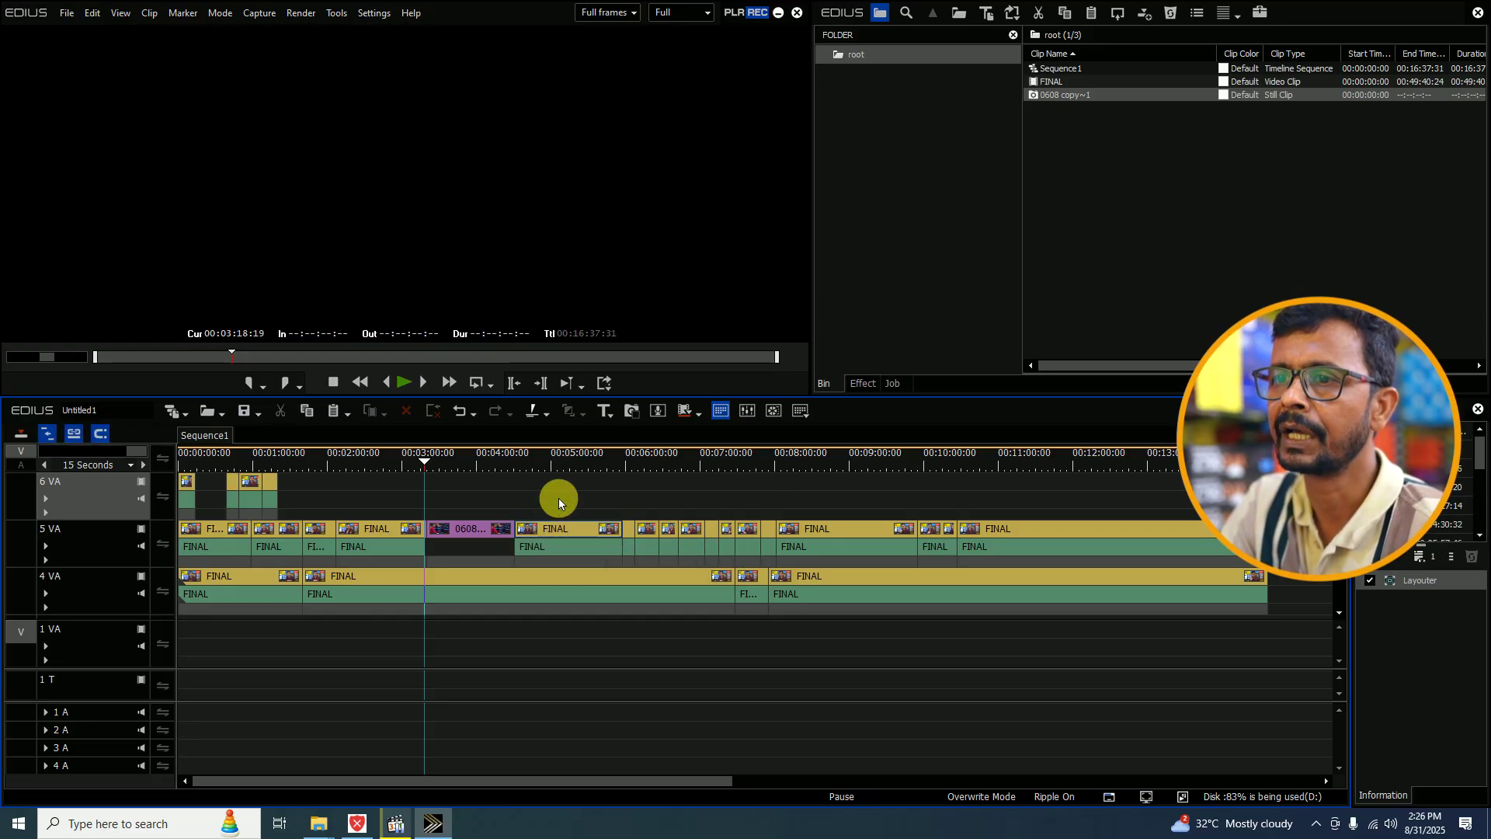
- Copy the FINAL clip starting at 00:08:01:30, paste it onto track 6 VA, and align its start with the still in track 5 VA
click(511, 458)
click(862, 524)
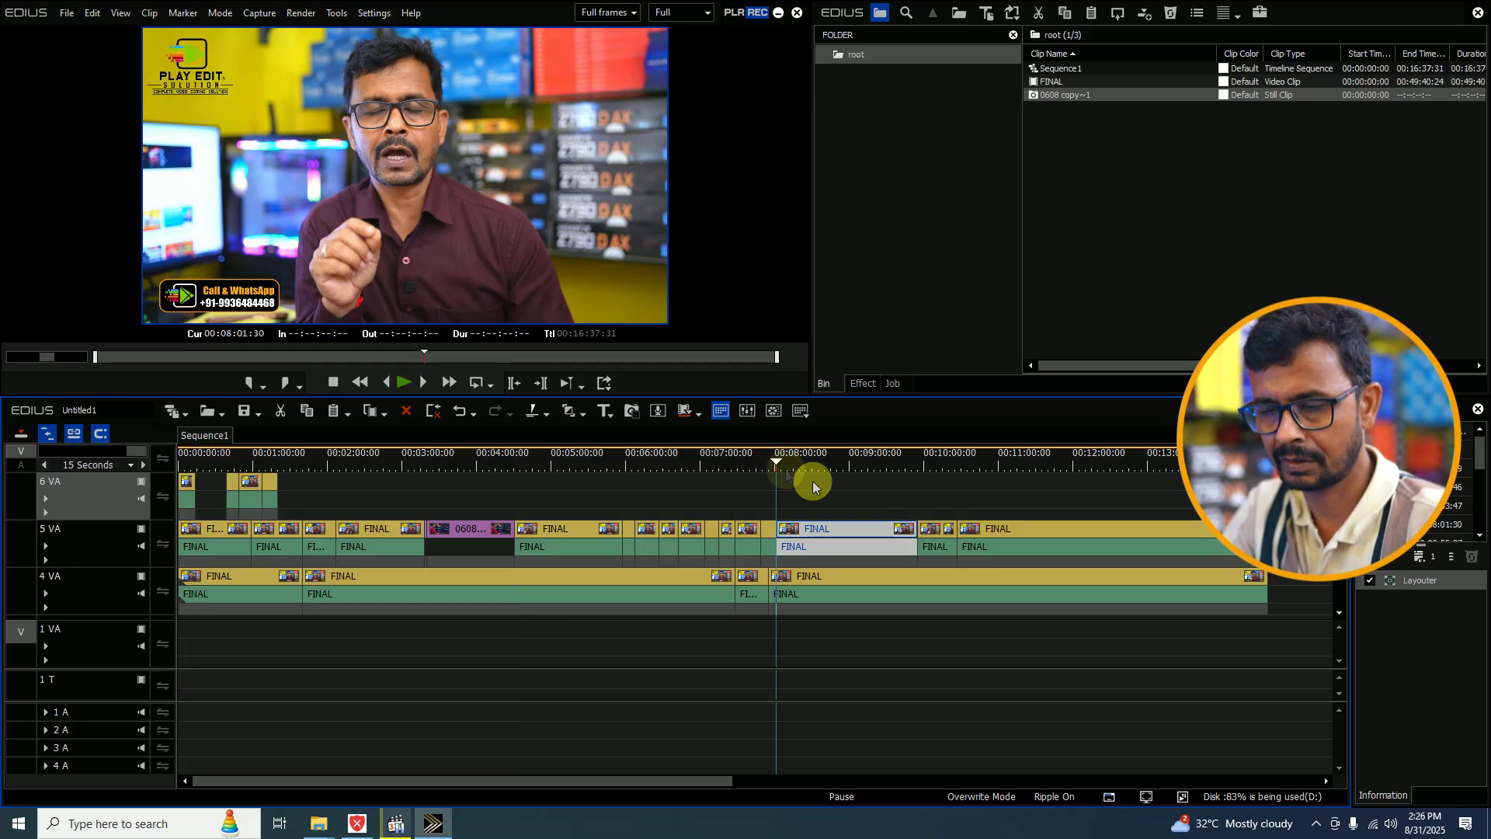
key(ctrl+v)
drag(855, 499, 513, 510)
scroll(615, 476, up, 2)
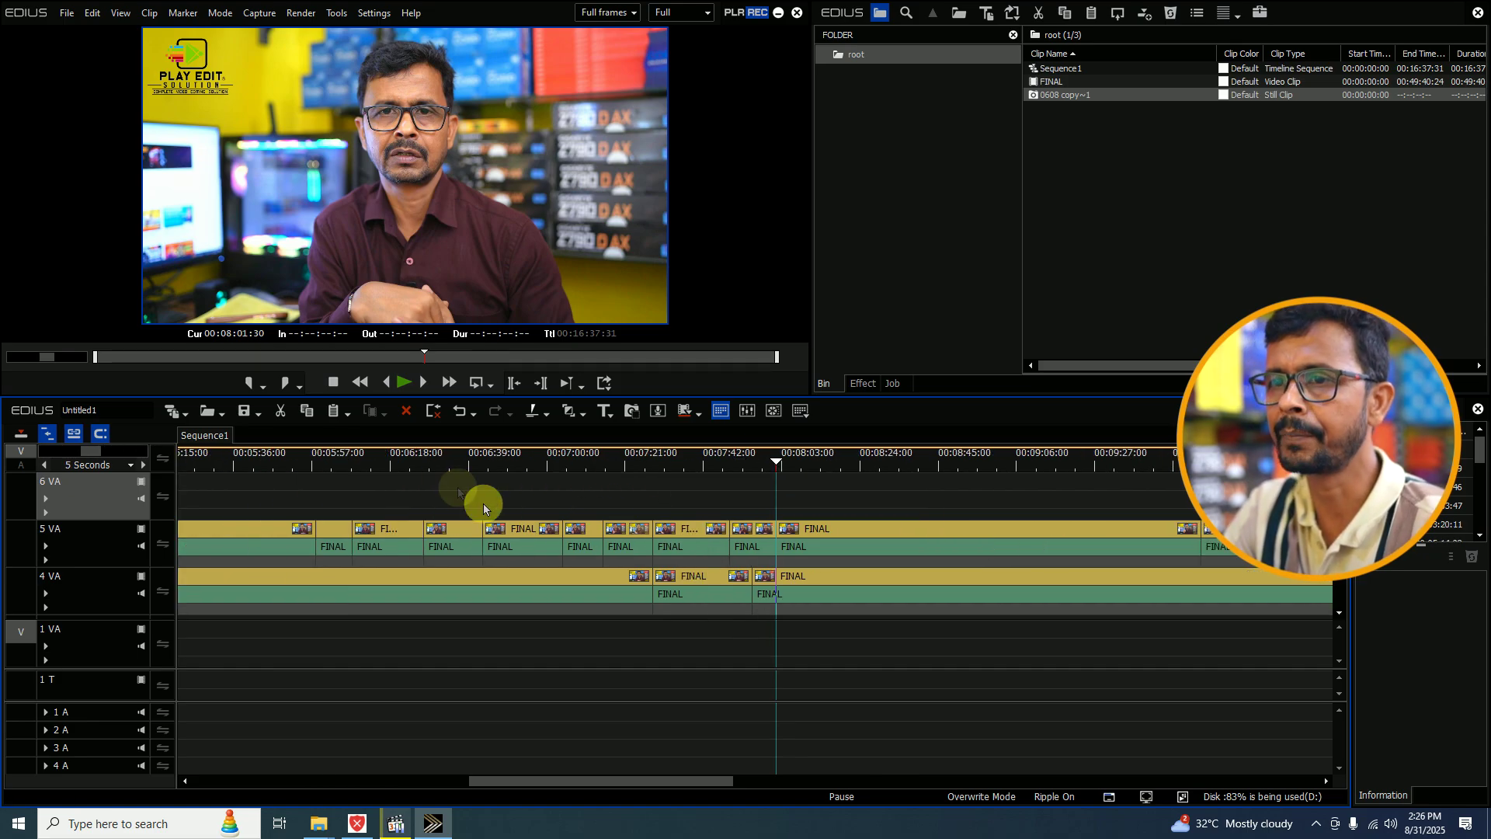
drag(552, 780, 498, 782)
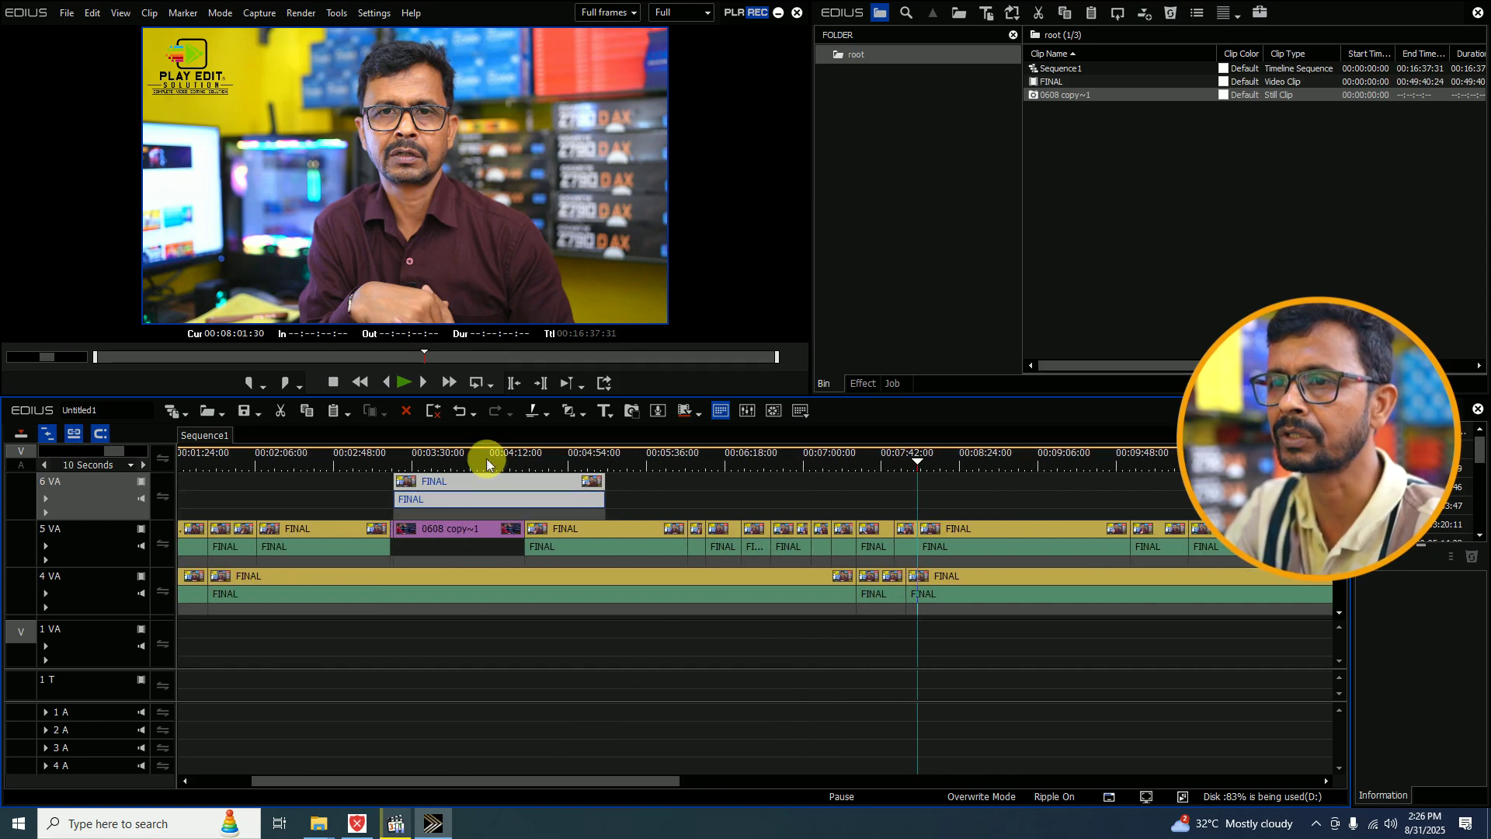
drag(413, 486, 461, 466)
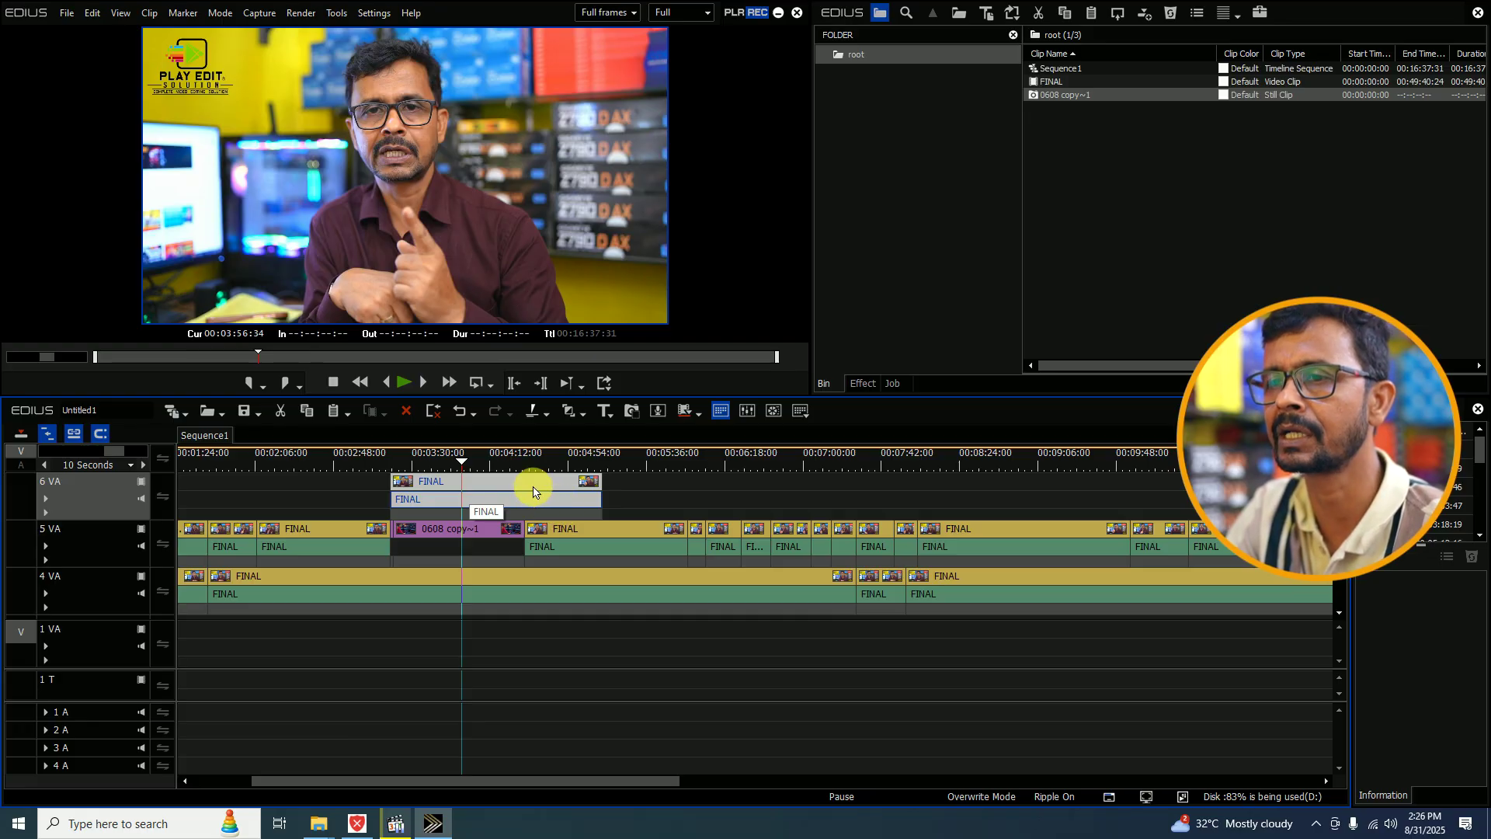
- Try overwriting the still in track 5 VA with the FINAL clip from track 6 VA, and undo the overwrite
drag(519, 495, 443, 527)
click(464, 411)
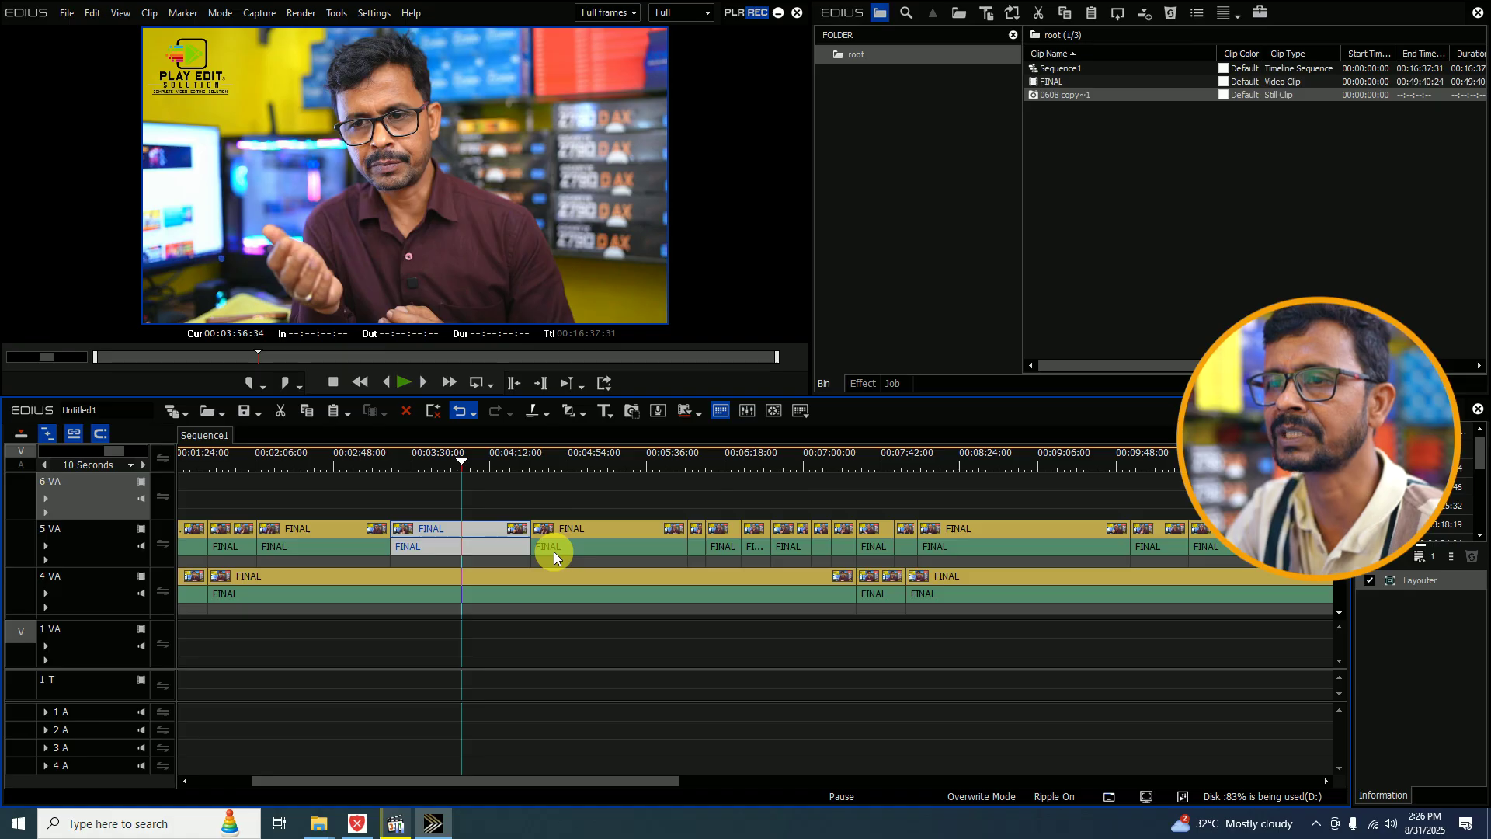
- Trim the end of the FINAL clip on track 6 VA to 00:04:30:32 and overwrite the still in track 5 VA with it
drag(533, 490, 471, 505)
click(517, 463)
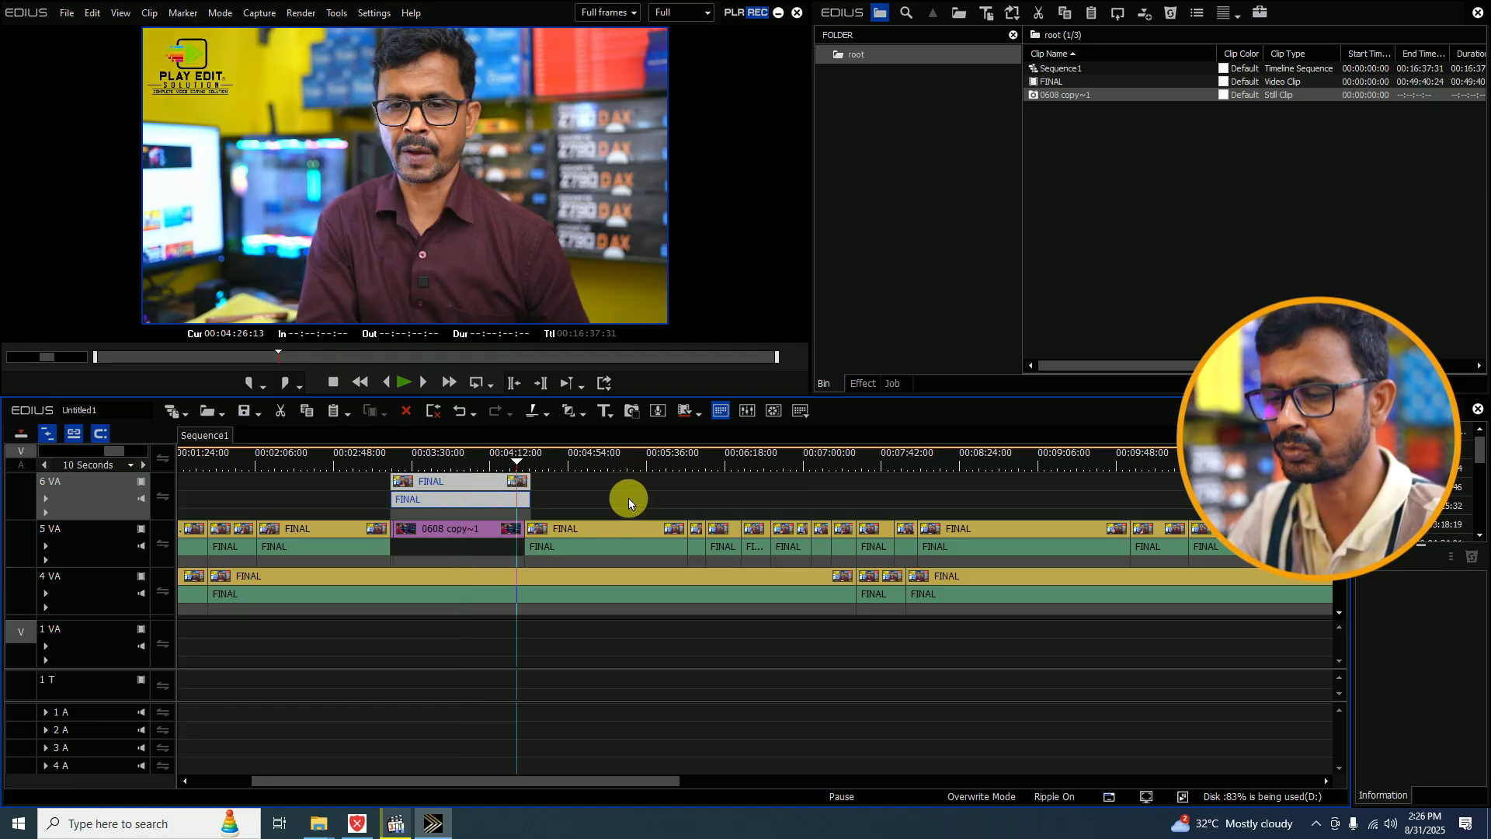
scroll(627, 498, up, 2)
click(559, 460)
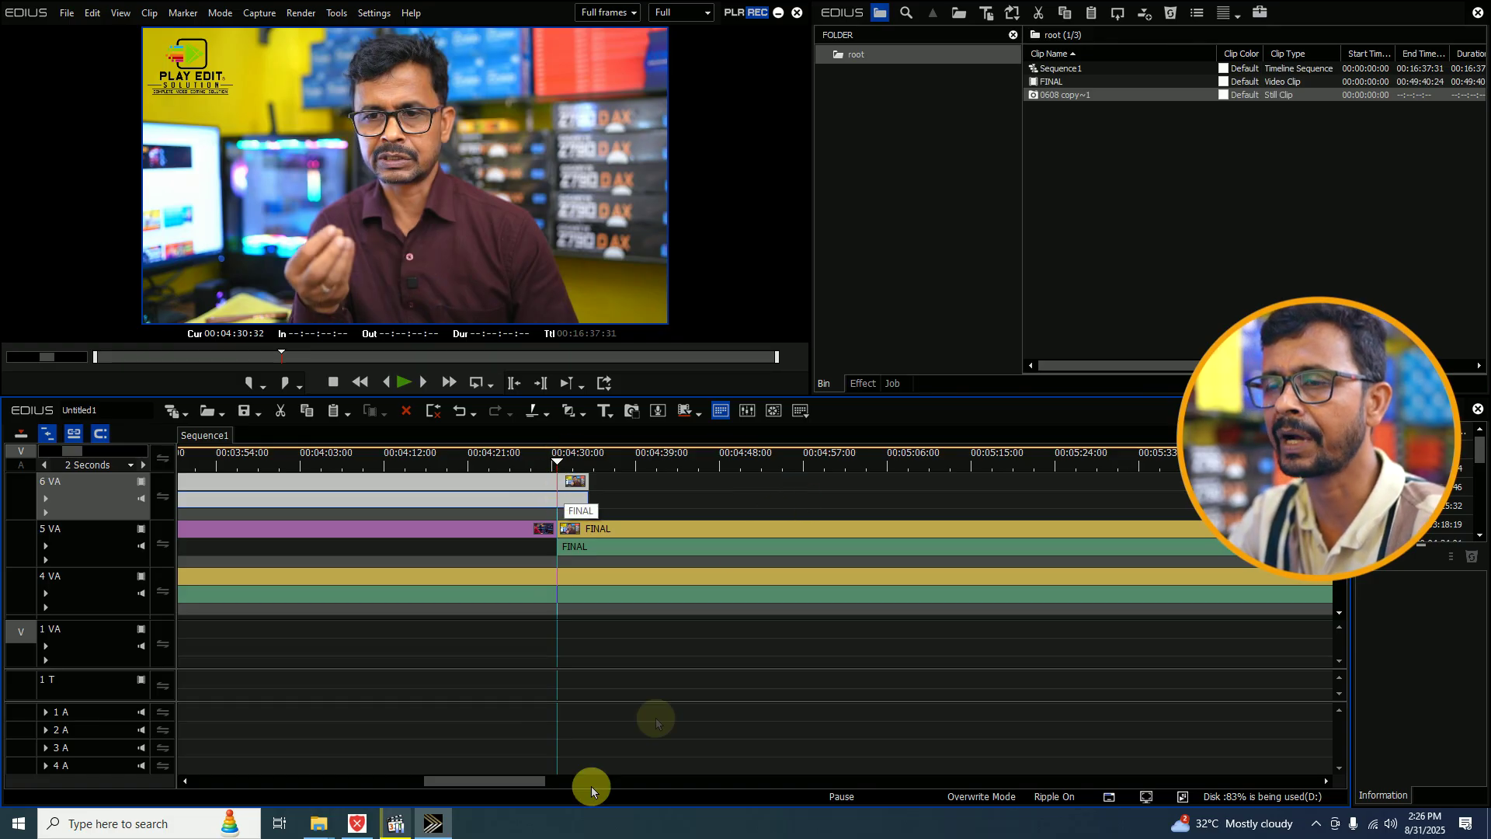
drag(472, 779, 419, 794)
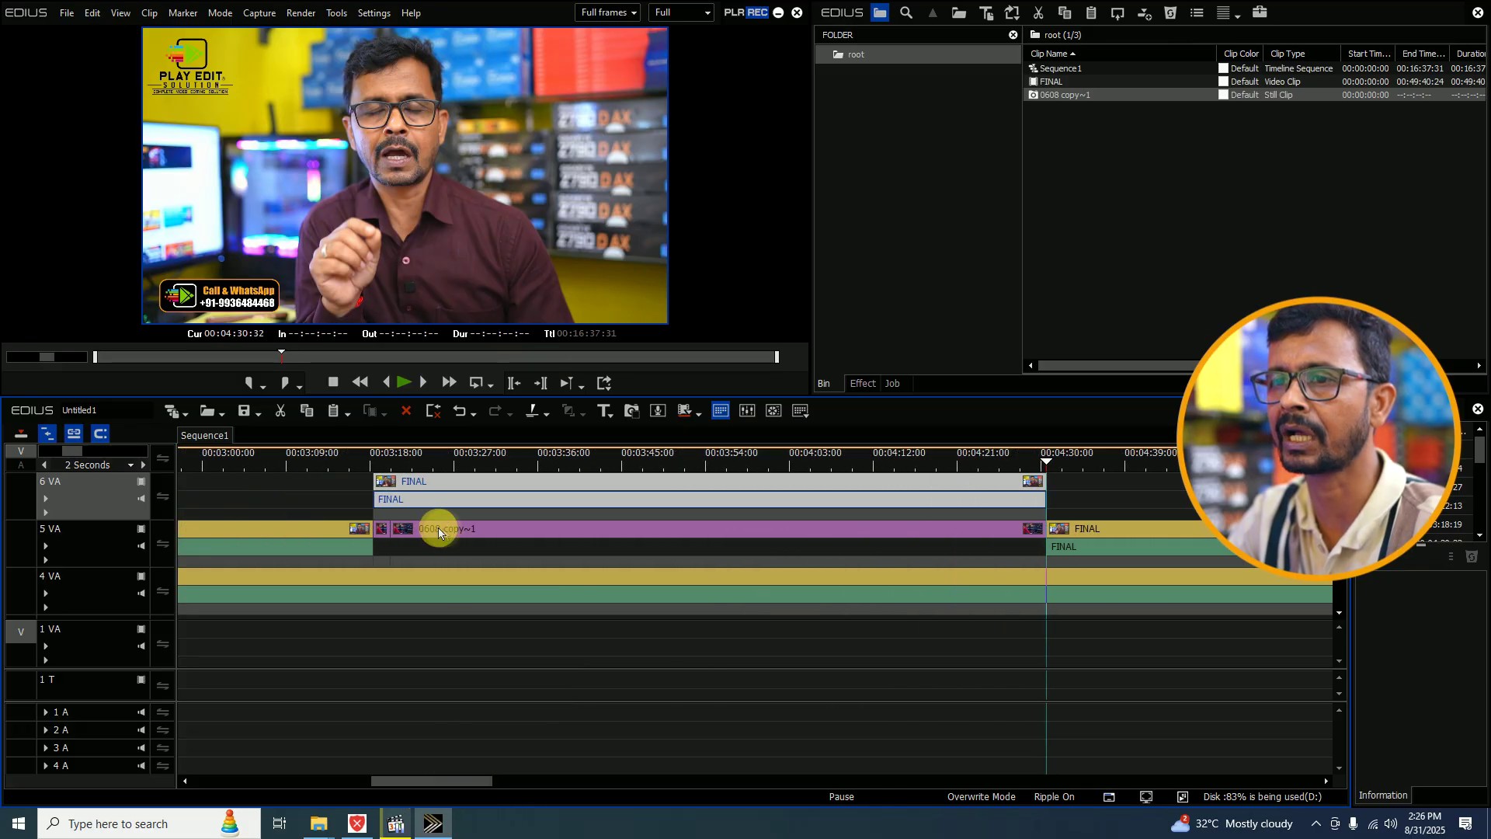
drag(505, 489, 506, 530)
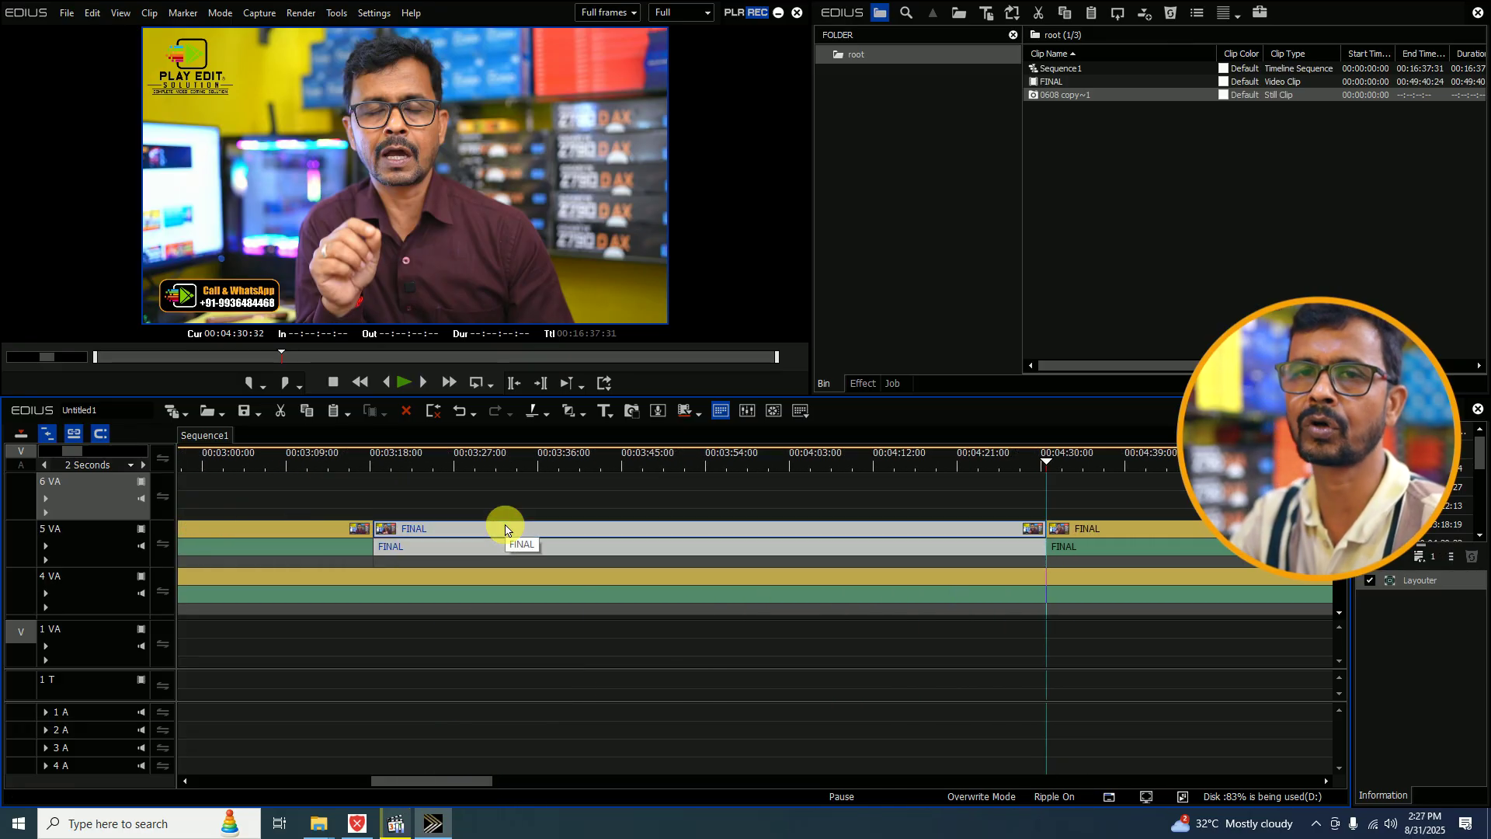